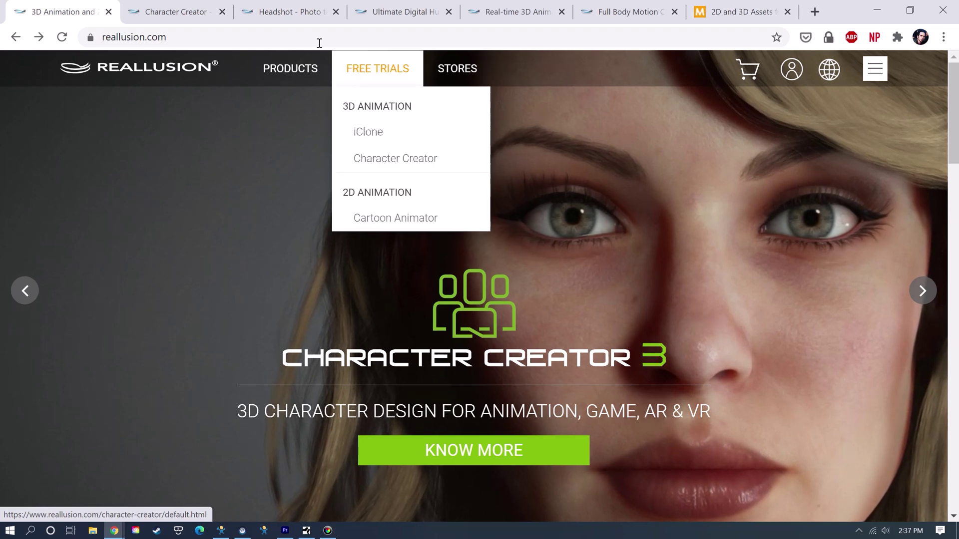
Browse the Character Creator, Headshot and Ultimate Digital Human bundle pages on the Reallusion site
{"action": "left_click", "coordinate": [206, 13]}
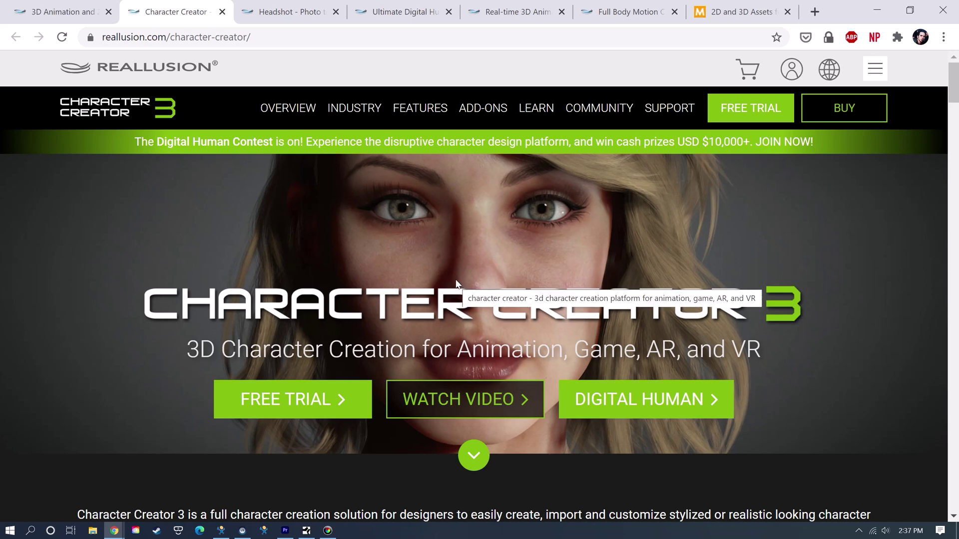
{"action": "left_click", "coordinate": [283, 6]}
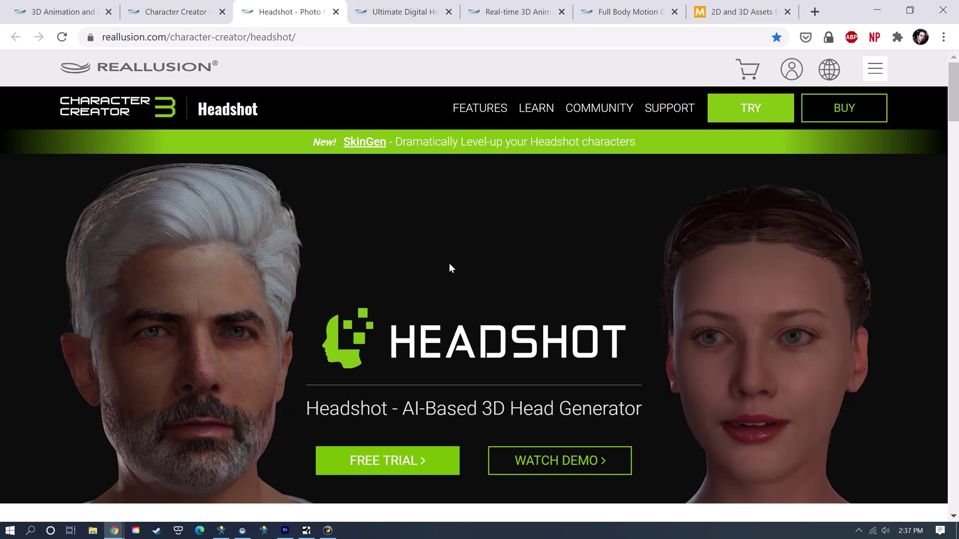
{"action": "left_click", "coordinate": [407, 10]}
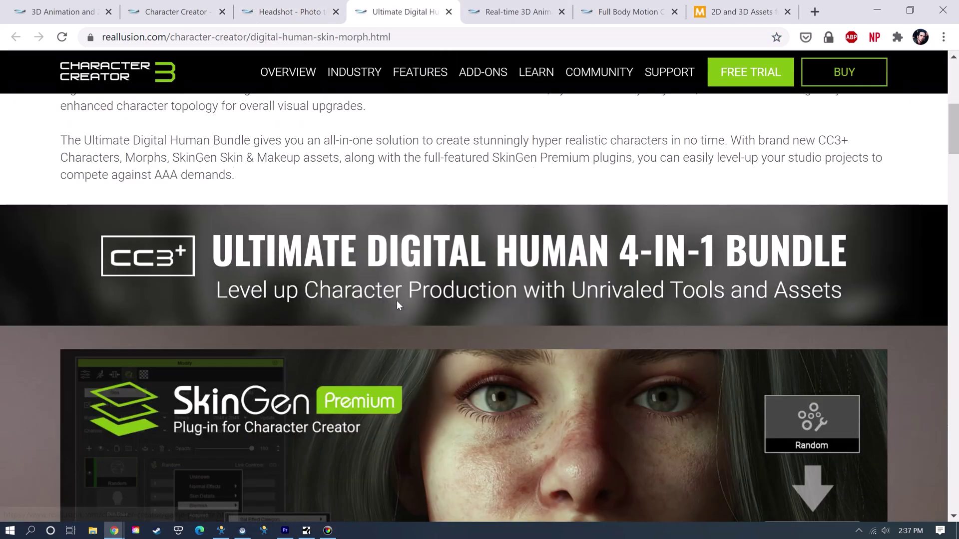
{"action": "scroll", "coordinate": [397, 301], "scroll_direction": "down", "scroll_amount": 5}
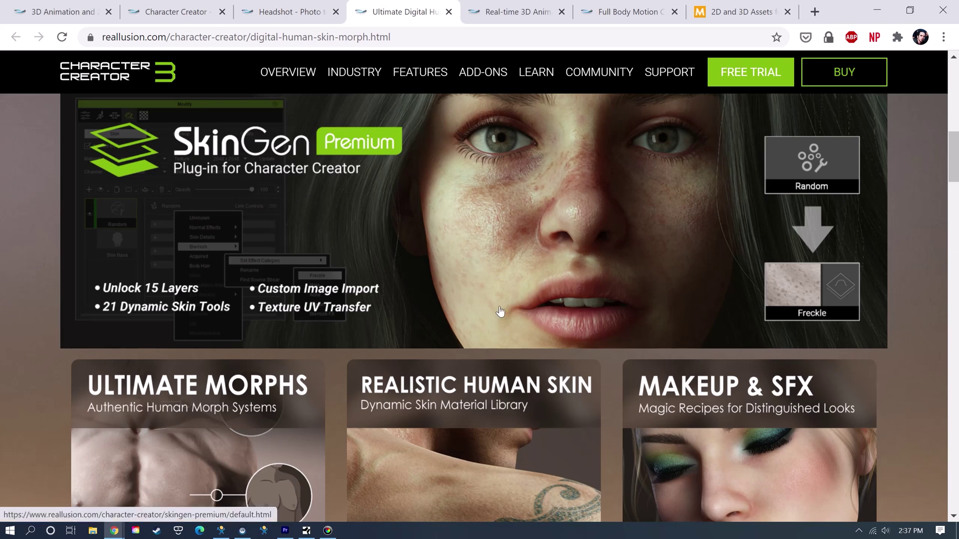
{"action": "scroll", "coordinate": [500, 311], "scroll_direction": "up", "scroll_amount": 2}
View the iClone 7 page, then scroll through the Motion LIVE motion capture page
{"action": "left_click", "coordinate": [517, 11]}
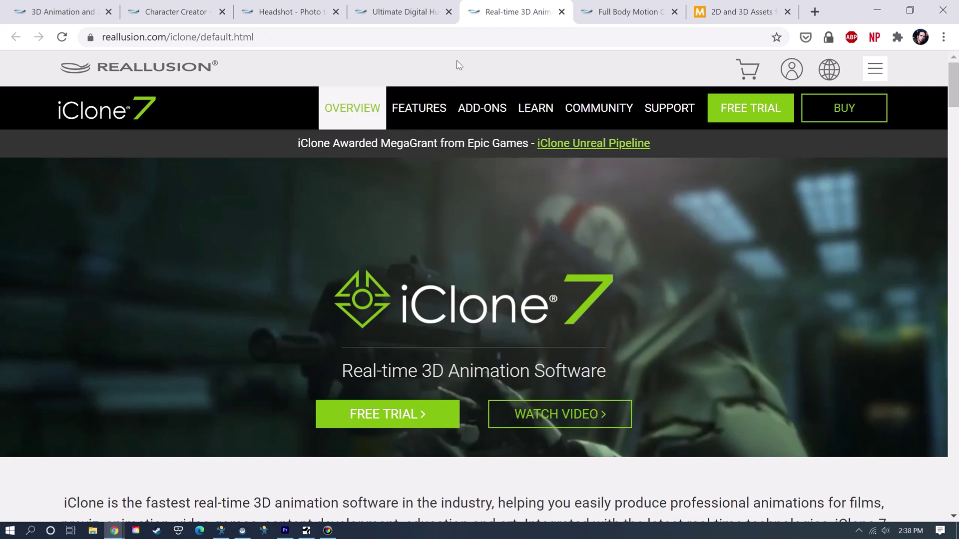
{"action": "left_click", "coordinate": [616, 7]}
{"action": "scroll", "coordinate": [434, 315], "scroll_direction": "up", "scroll_amount": 10}
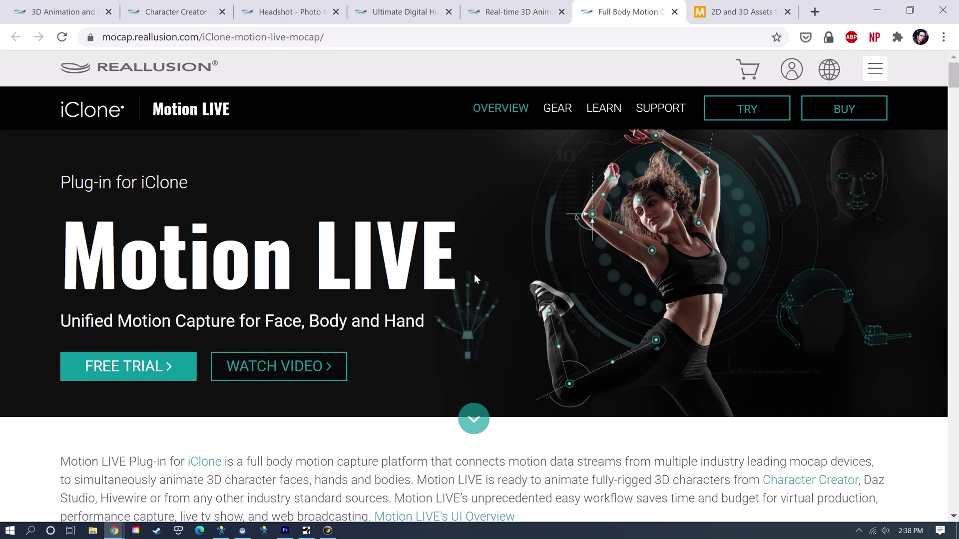
{"action": "scroll", "coordinate": [375, 294], "scroll_direction": "down", "scroll_amount": 8}
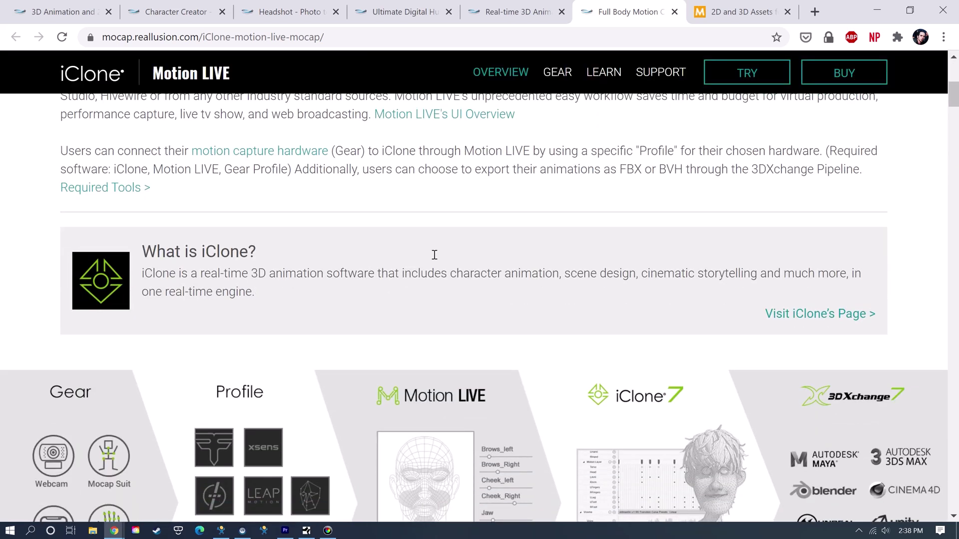
{"action": "scroll", "coordinate": [377, 298], "scroll_direction": "down", "scroll_amount": 1}
{"action": "scroll", "coordinate": [376, 298], "scroll_direction": "up", "scroll_amount": 10}
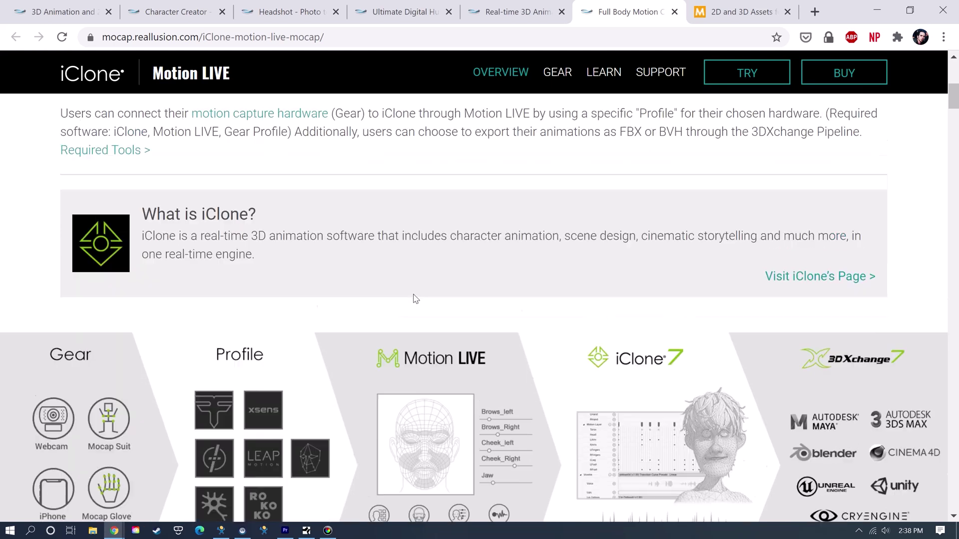
Scroll through the Reallusion Marketplace page for 2D and 3D assets
{"action": "left_click", "coordinate": [733, 14]}
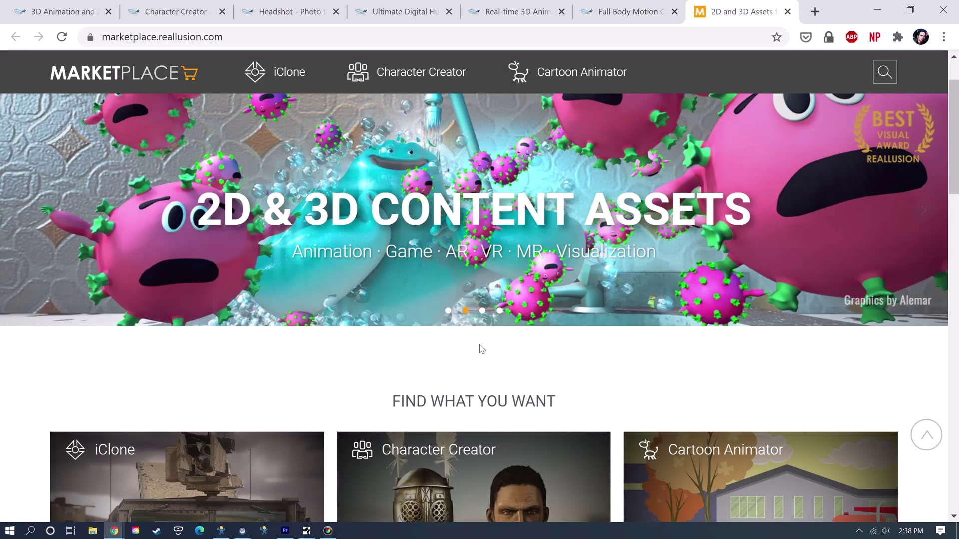
{"action": "scroll", "coordinate": [479, 347], "scroll_direction": "down", "scroll_amount": 4}
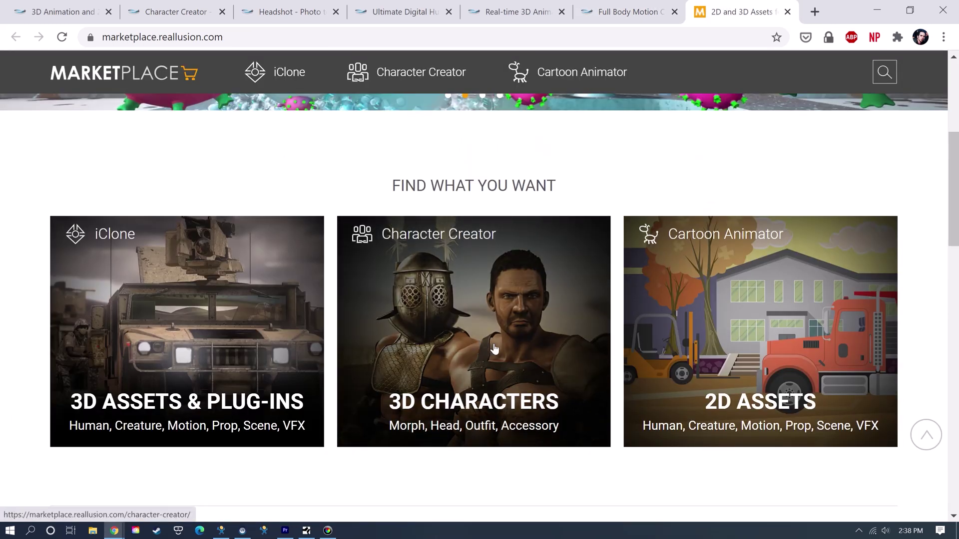
{"action": "scroll", "coordinate": [493, 365], "scroll_direction": "down", "scroll_amount": 8}
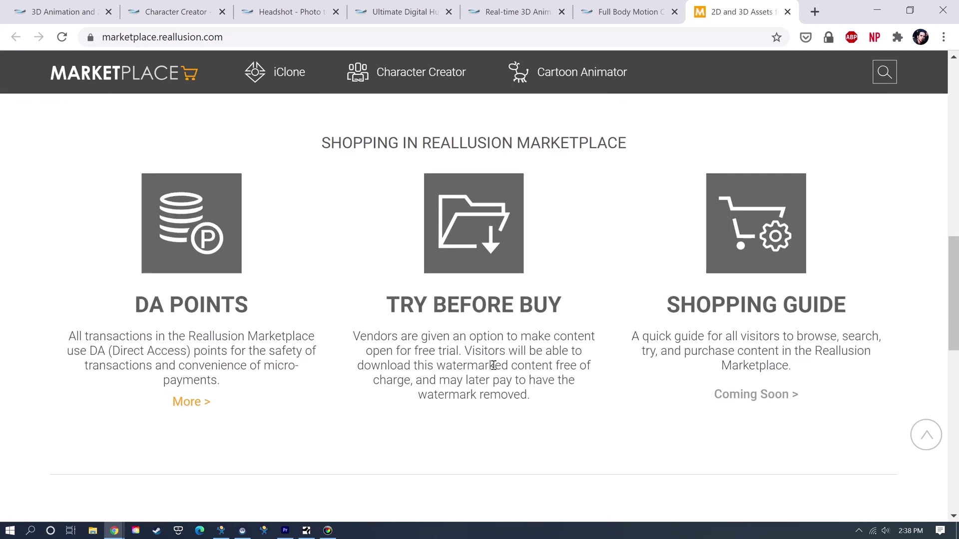
{"action": "scroll", "coordinate": [493, 365], "scroll_direction": "up", "scroll_amount": 13}
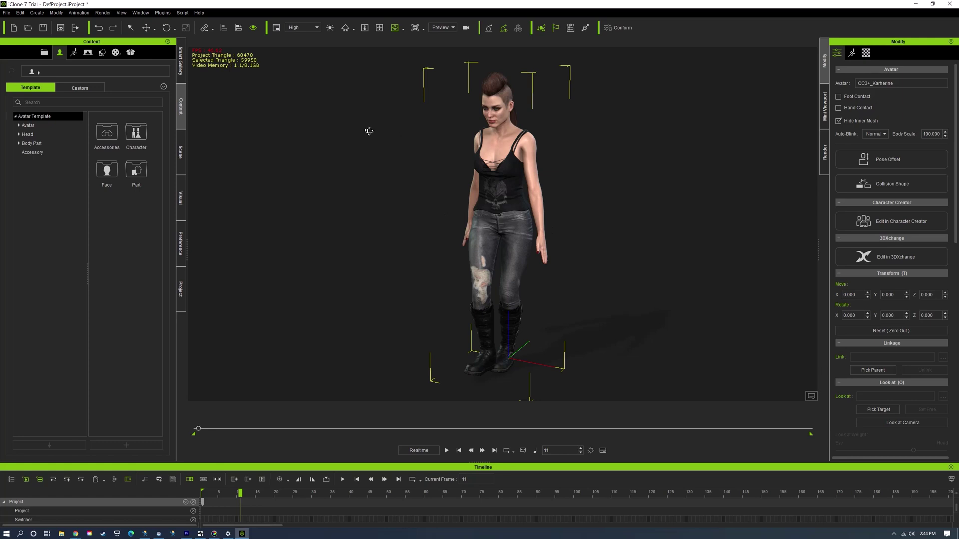
{"action": "left_click", "coordinate": [200, 14]}
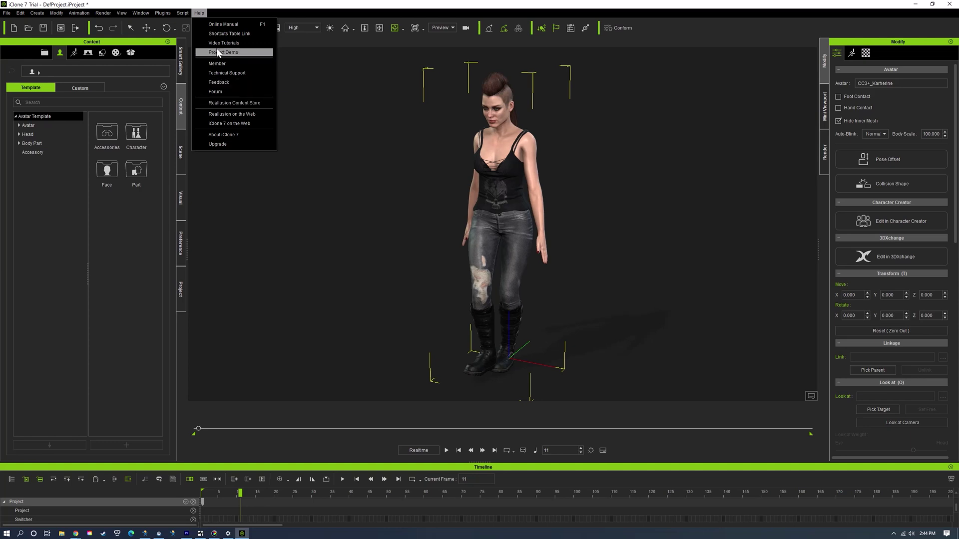
{"action": "left_click", "coordinate": [199, 14]}
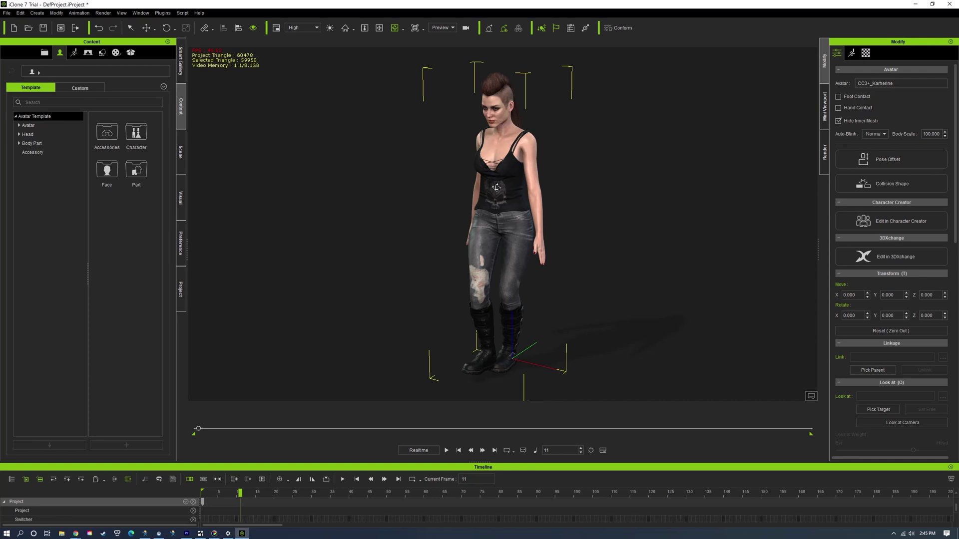
Set up an FBX export with the 3ds Max target preset and all frames
{"action": "left_click", "coordinate": [7, 13]}
{"action": "mouse_move", "coordinate": [37, 73]}
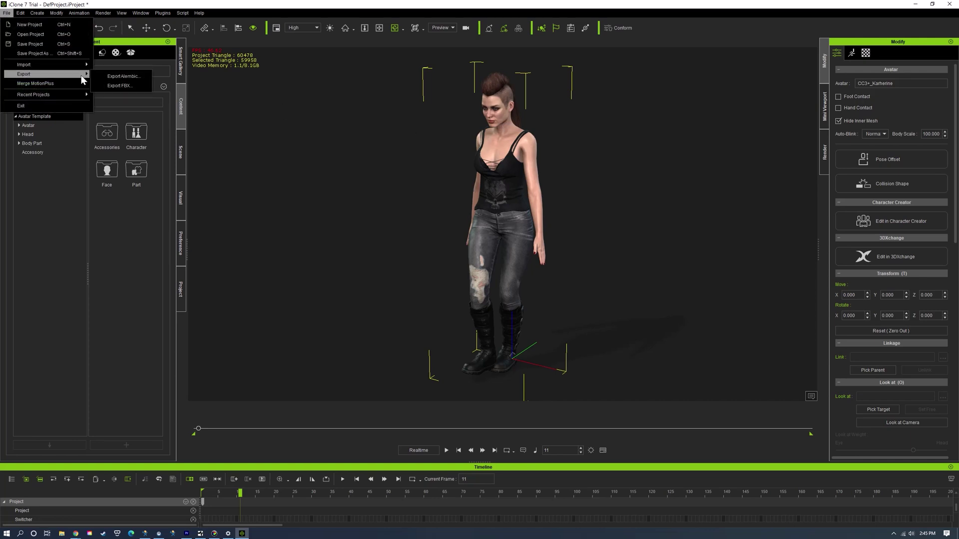
{"action": "left_click", "coordinate": [115, 86]}
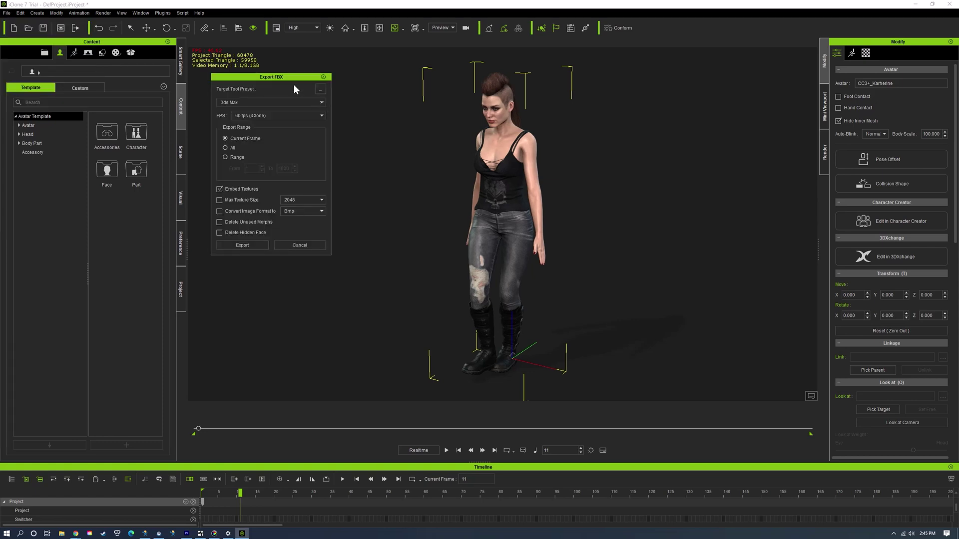
{"action": "left_click", "coordinate": [322, 103]}
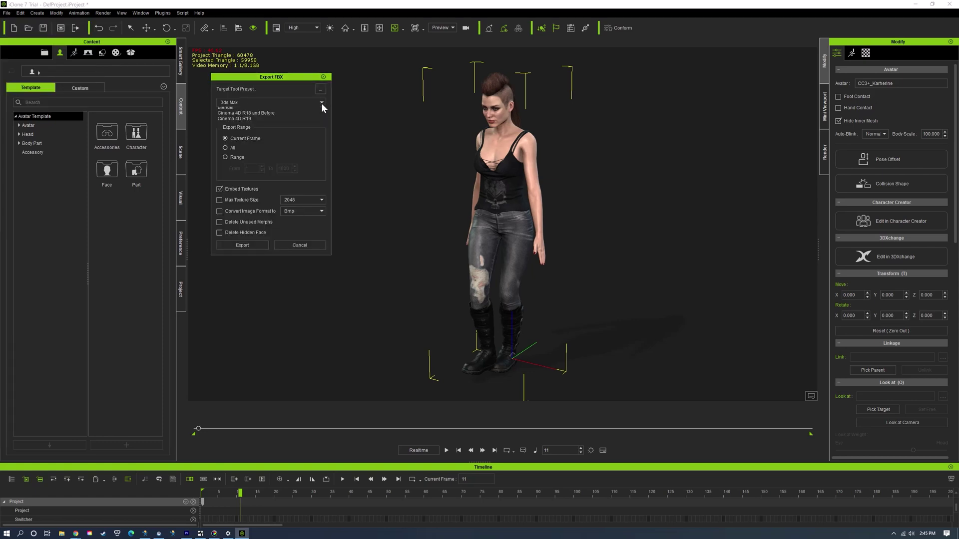
{"action": "left_click", "coordinate": [322, 103]}
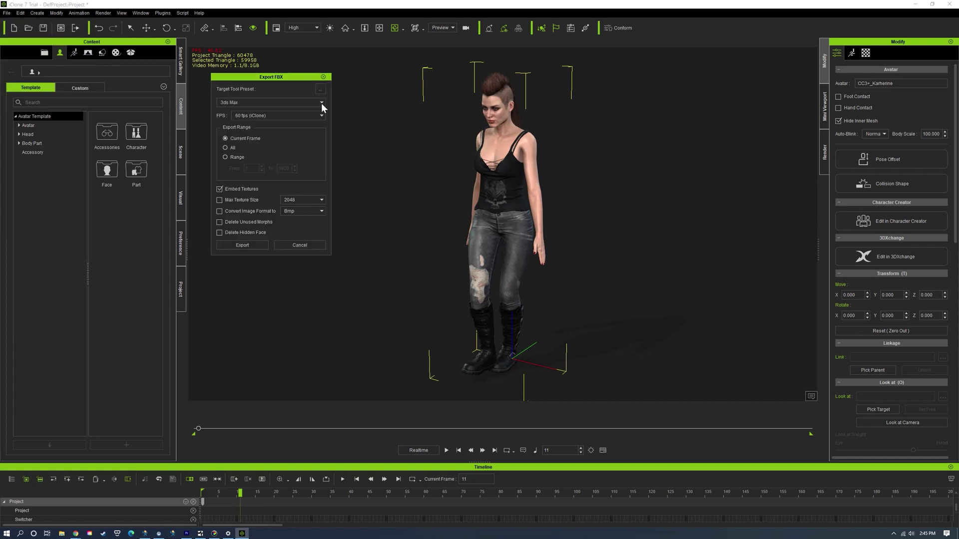
{"action": "left_click", "coordinate": [226, 147]}
{"action": "left_click", "coordinate": [253, 244]}
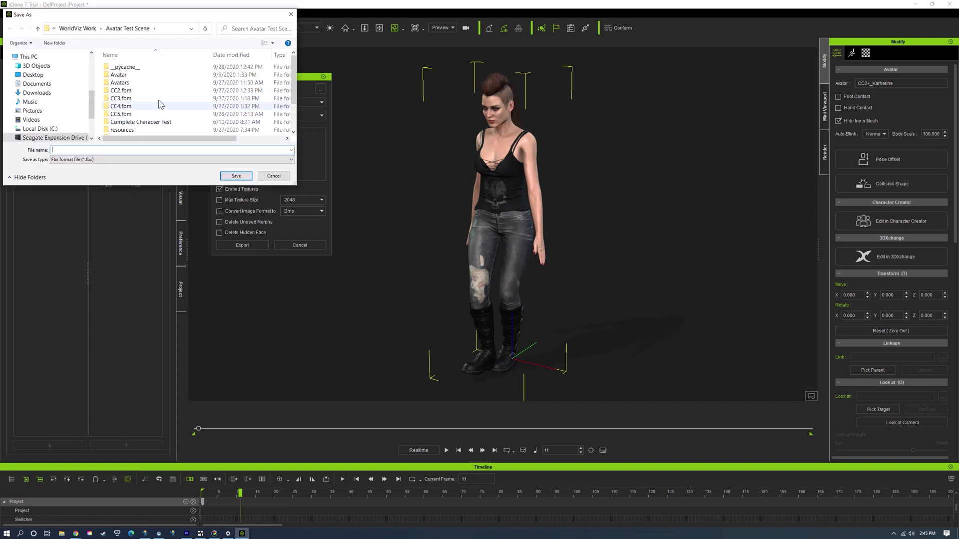
Save the FBX export as 'Character1' in the Avatar Test Scene folder
{"action": "scroll", "coordinate": [150, 106], "scroll_direction": "down", "scroll_amount": 2}
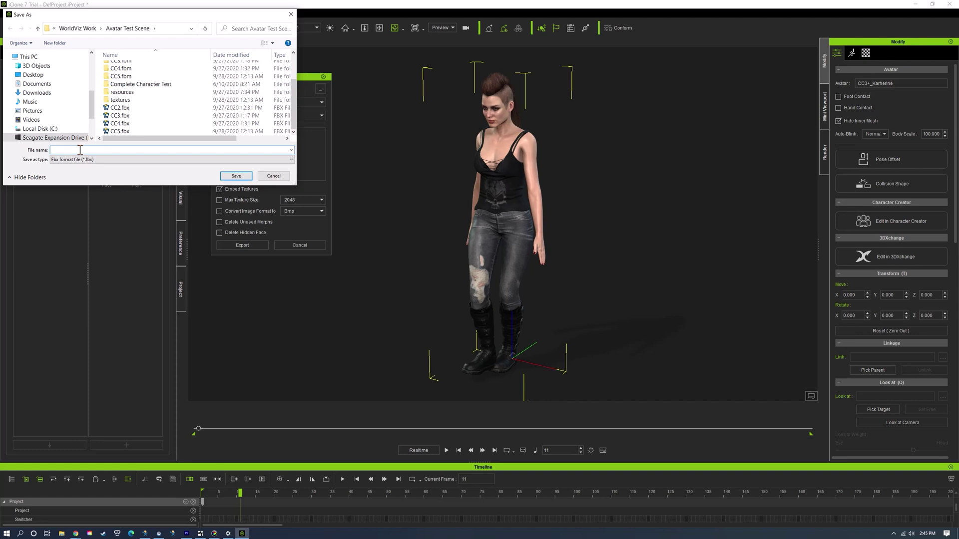
{"action": "type", "text": "Character1"}
{"action": "left_click", "coordinate": [242, 179]}
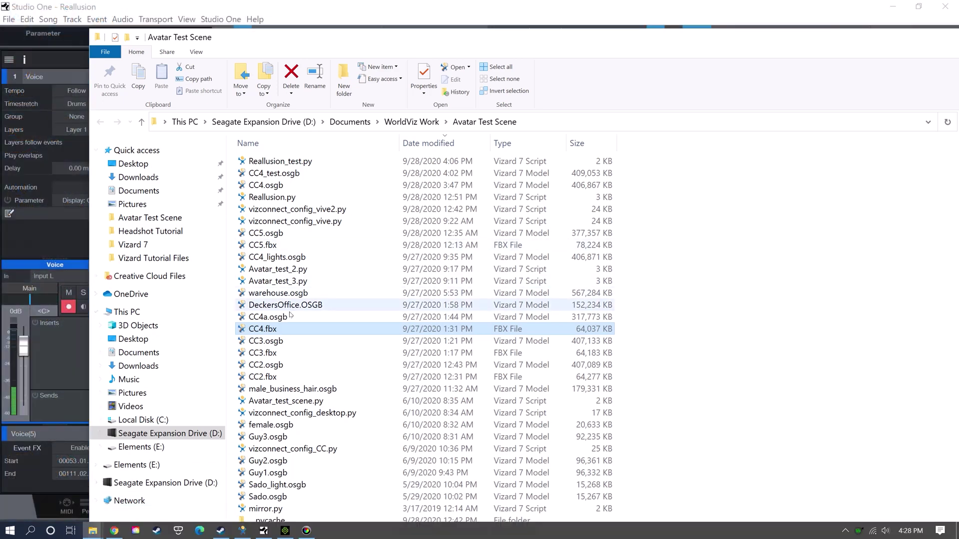
Open CC4.fbx from the Avatar Test Scene folder in Vizard Inspector
{"action": "double_click", "coordinate": [273, 329]}
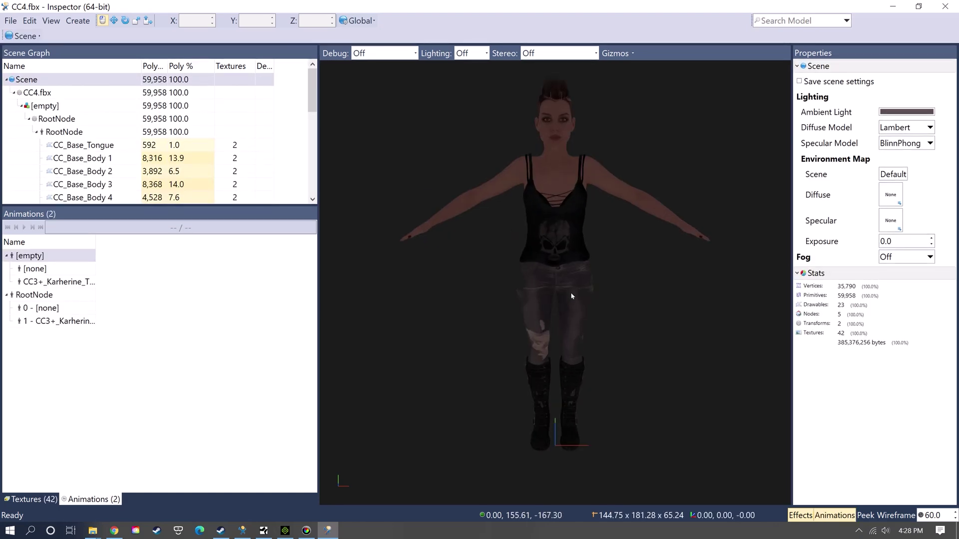
Light the CC4.fbx avatar, orbit to a front view, and select its node with Scale active
{"action": "mouse_move", "coordinate": [571, 296]}
{"action": "left_mouse_down"}
{"action": "mouse_move", "coordinate": [496, 284]}
{"action": "mouse_move", "coordinate": [564, 291]}
{"action": "left_mouse_up"}
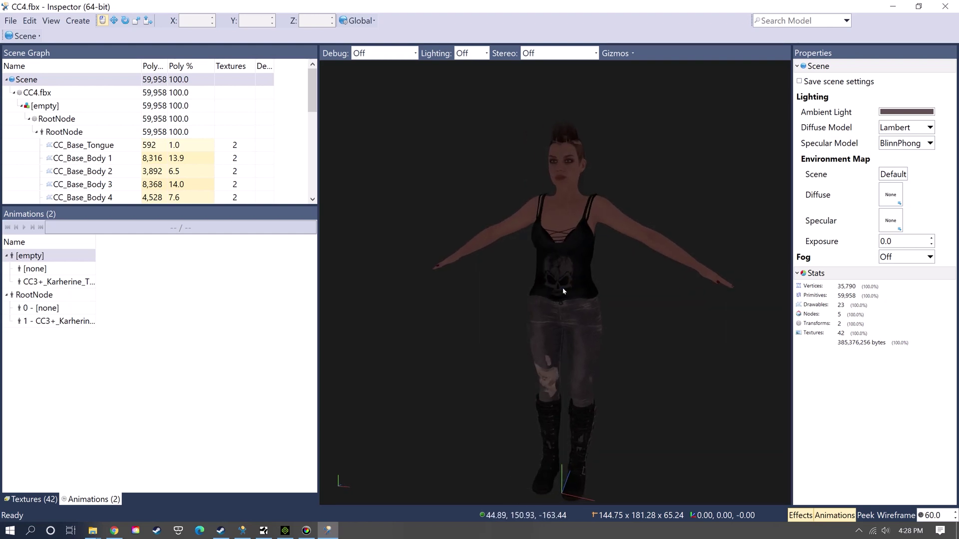
{"action": "key", "text": "l"}
{"action": "mouse_move", "coordinate": [563, 291]}
{"action": "left_mouse_down"}
{"action": "mouse_move", "coordinate": [557, 268]}
{"action": "mouse_move", "coordinate": [529, 270]}
{"action": "mouse_move", "coordinate": [562, 272]}
{"action": "left_mouse_up"}
{"action": "left_click", "coordinate": [566, 272]}
{"action": "key", "text": "r"}
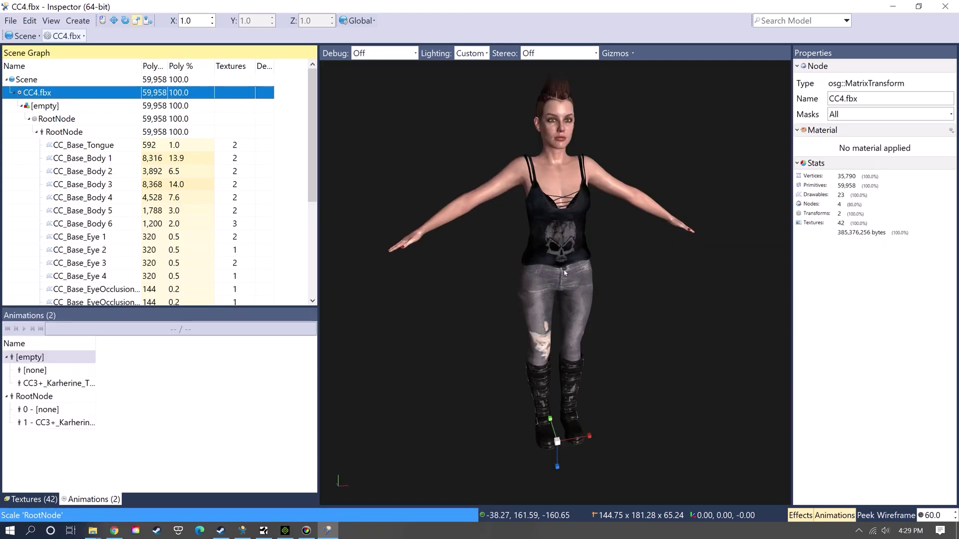
{"action": "left_click_drag", "start_coordinate": [565, 272], "coordinate": [554, 275]}
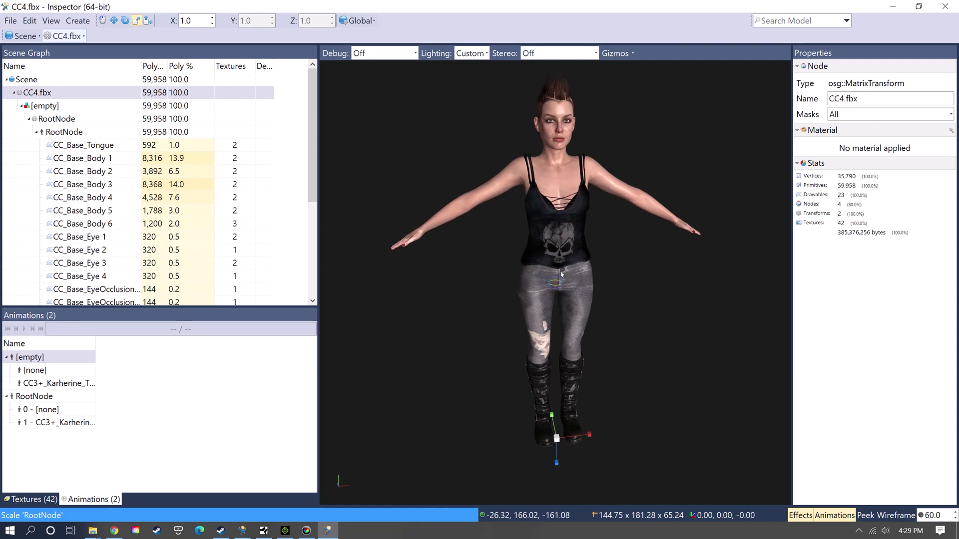
{"action": "left_click", "coordinate": [25, 92]}
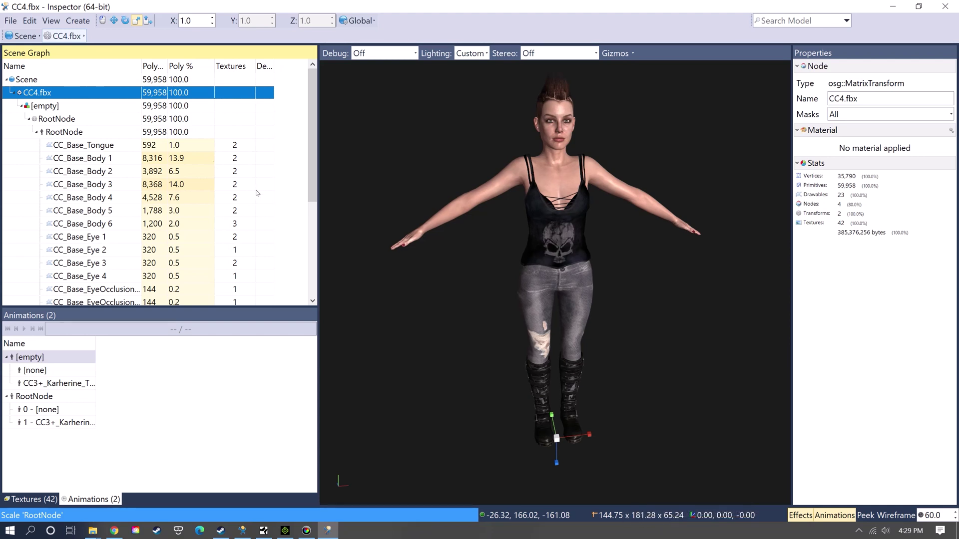
Scale the CC4.fbx model to 0.01
{"action": "left_click", "coordinate": [192, 20]}
{"action": "type", "text": ".01"}
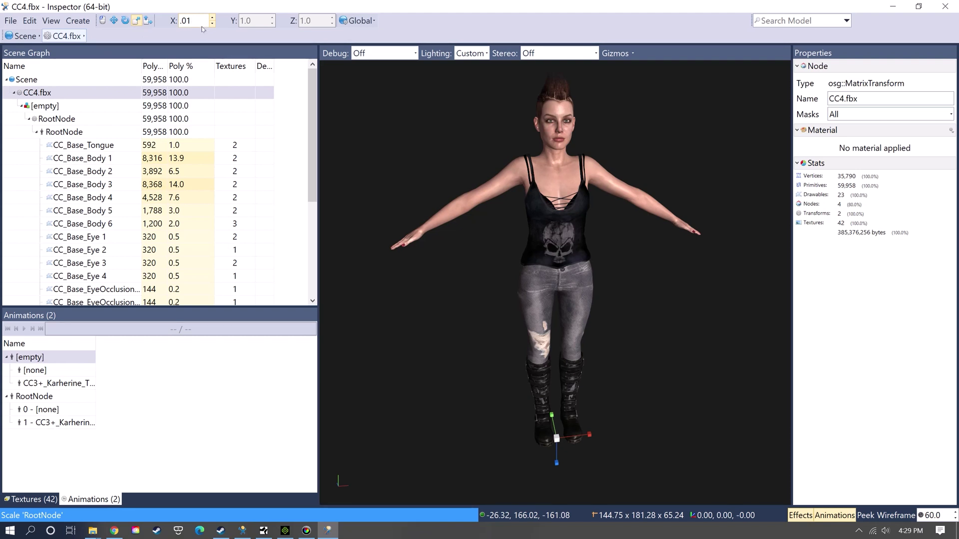
{"action": "key", "text": "Return"}
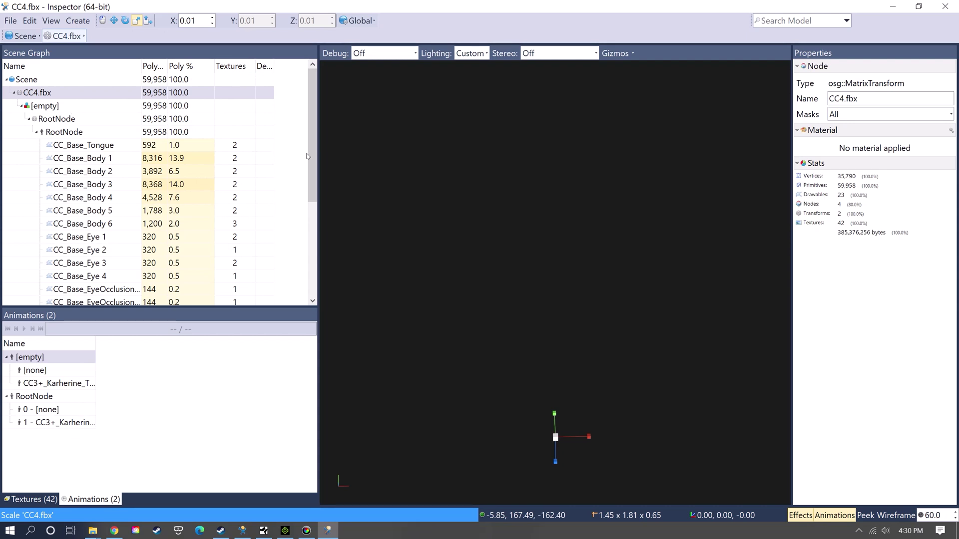
{"action": "scroll", "coordinate": [309, 151], "scroll_direction": "down", "scroll_amount": 4}
{"action": "scroll", "coordinate": [310, 104], "scroll_direction": "up", "scroll_amount": 4}
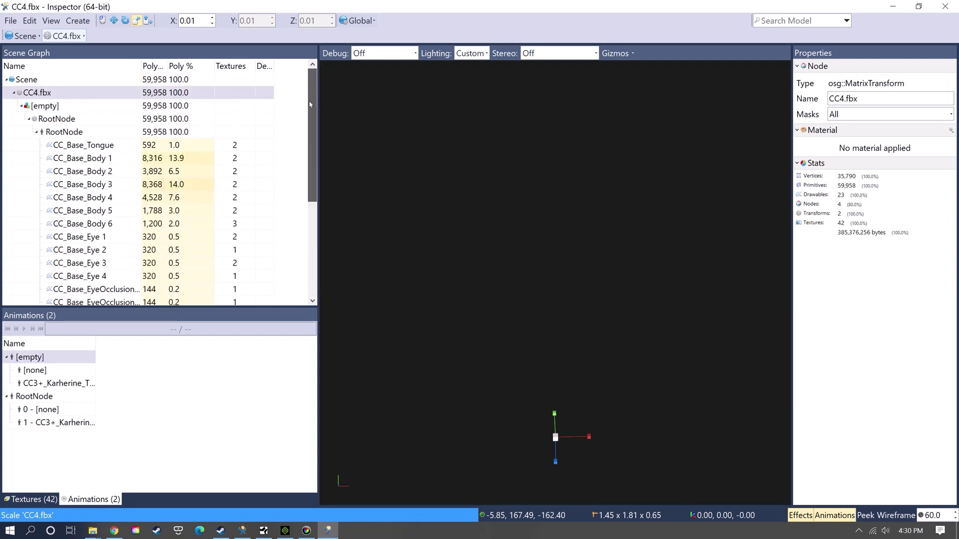
Select the model, orbit around the character, and turn rendering effects on
{"action": "left_click", "coordinate": [78, 94]}
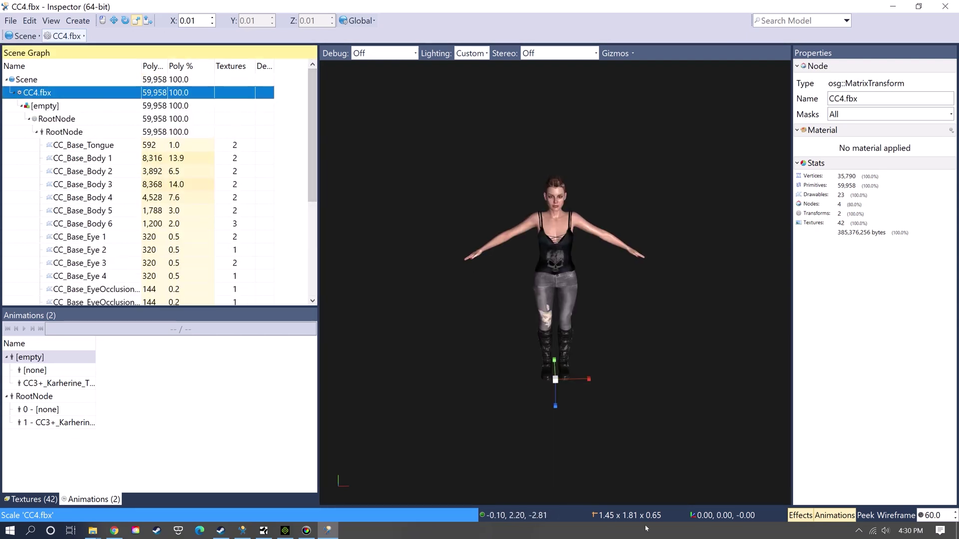
{"action": "scroll", "coordinate": [550, 282], "scroll_direction": "up", "scroll_amount": 3}
{"action": "left_click", "coordinate": [550, 281]}
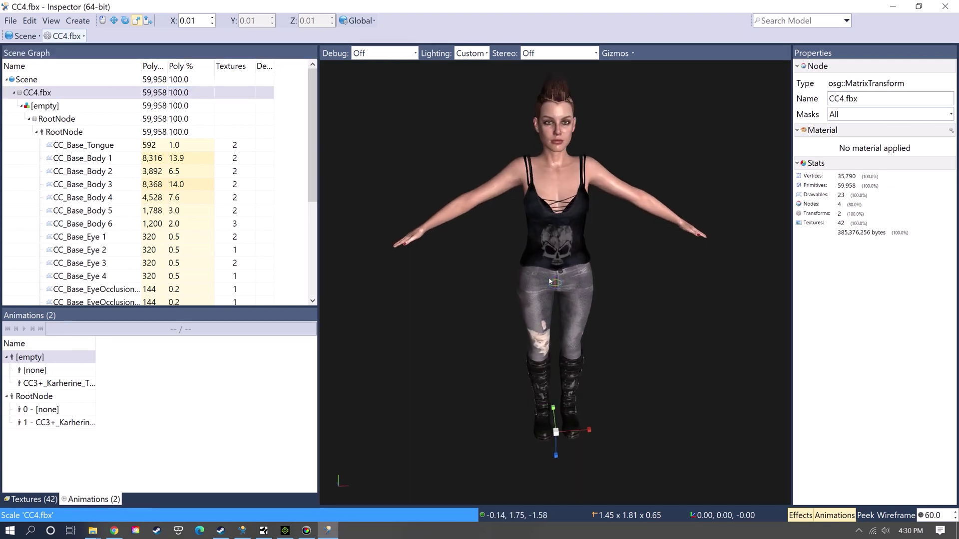
{"action": "left_click_drag", "start_coordinate": [550, 281], "coordinate": [566, 248]}
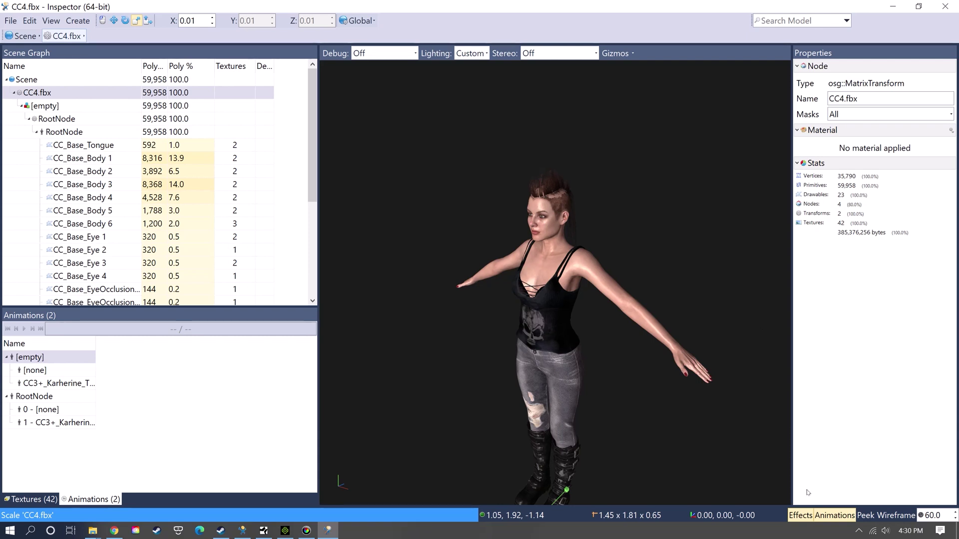
{"action": "left_click", "coordinate": [800, 516]}
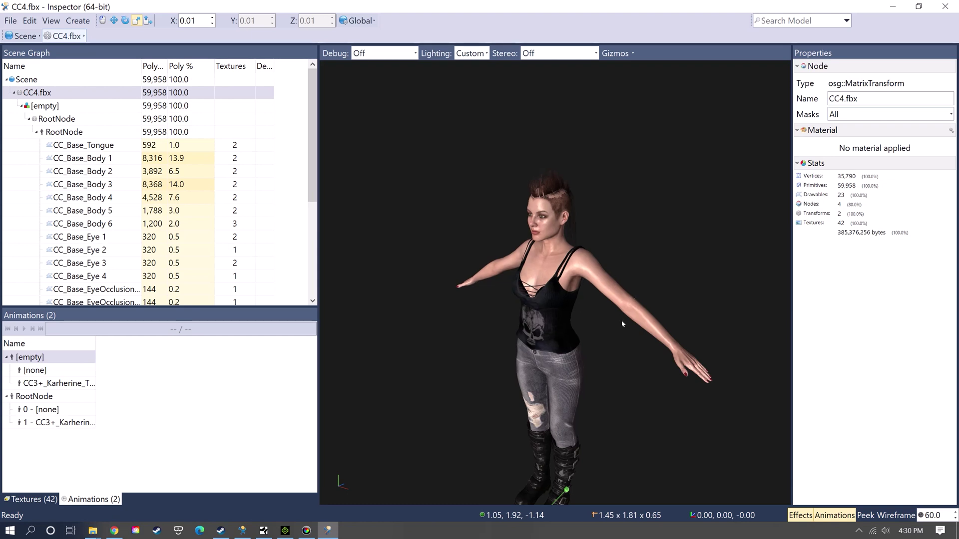
Give Hair 1 Alpha to Coverage with Cull Face and Blend turned off
{"action": "left_click_drag", "start_coordinate": [620, 321], "coordinate": [531, 310]}
{"action": "scroll", "coordinate": [494, 193], "scroll_direction": "up", "scroll_amount": 5}
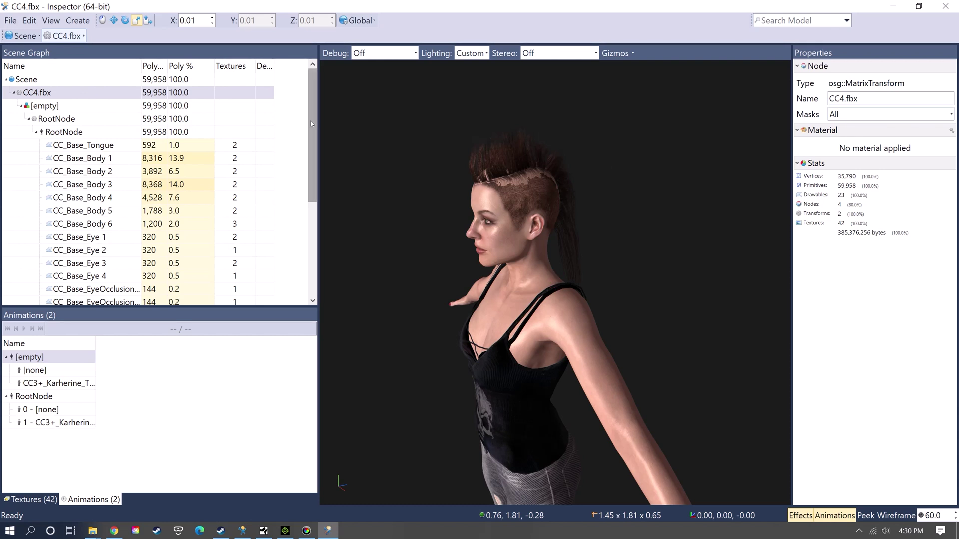
{"action": "left_click_drag", "start_coordinate": [311, 121], "coordinate": [310, 215]}
{"action": "left_click", "coordinate": [64, 263]}
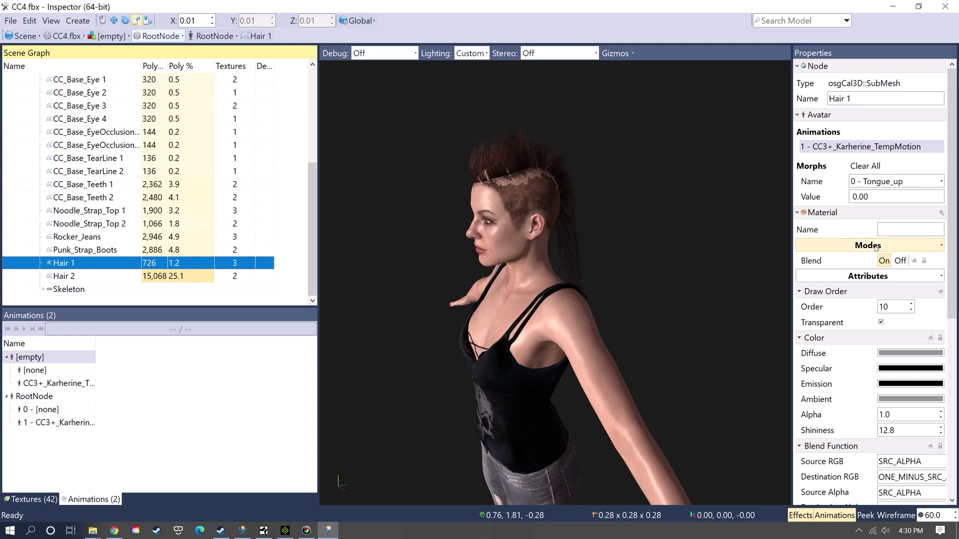
{"action": "left_click", "coordinate": [856, 245]}
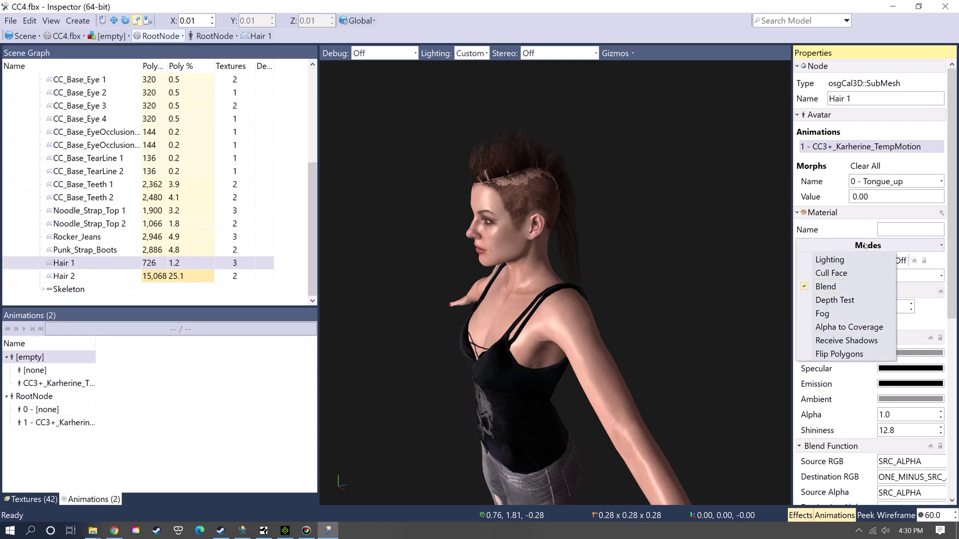
{"action": "left_click", "coordinate": [842, 328]}
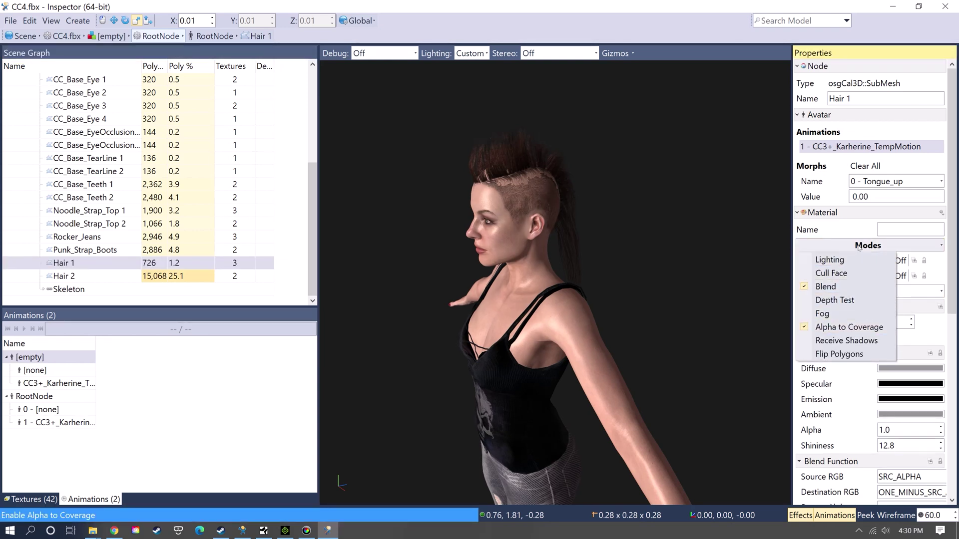
{"action": "left_click", "coordinate": [832, 273]}
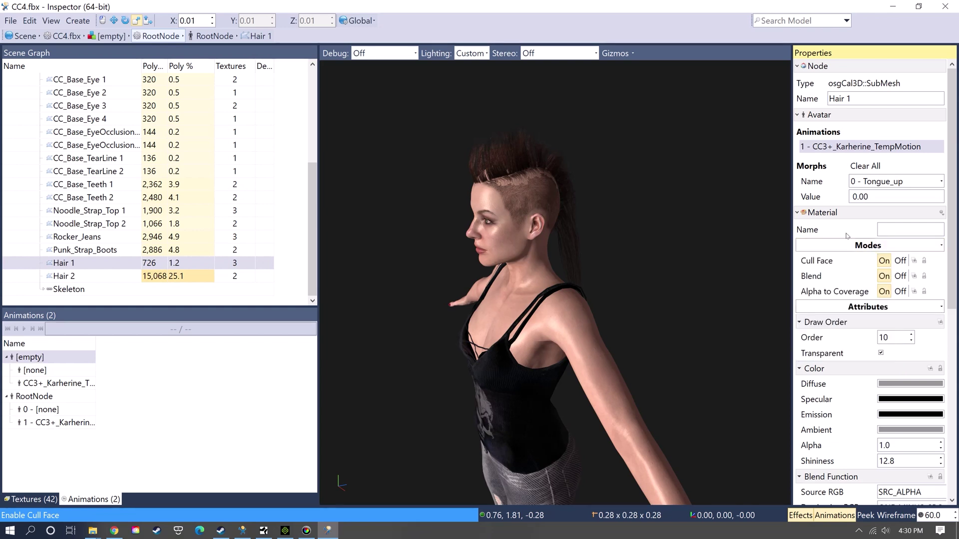
{"action": "left_click", "coordinate": [900, 277]}
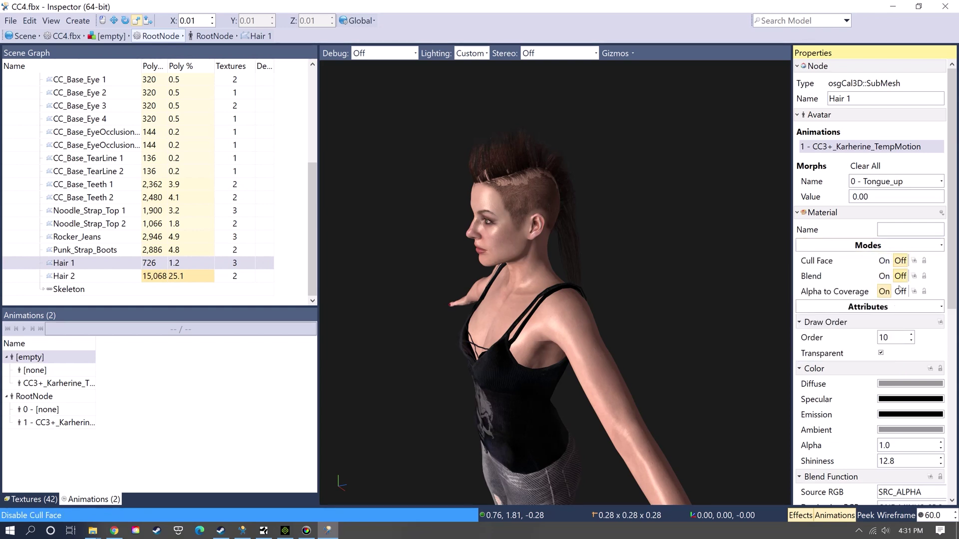
Enable Alpha to Coverage and Cull Face on the Hair 2 material
{"action": "middle_click_drag", "start_coordinate": [539, 257], "coordinate": [556, 260]}
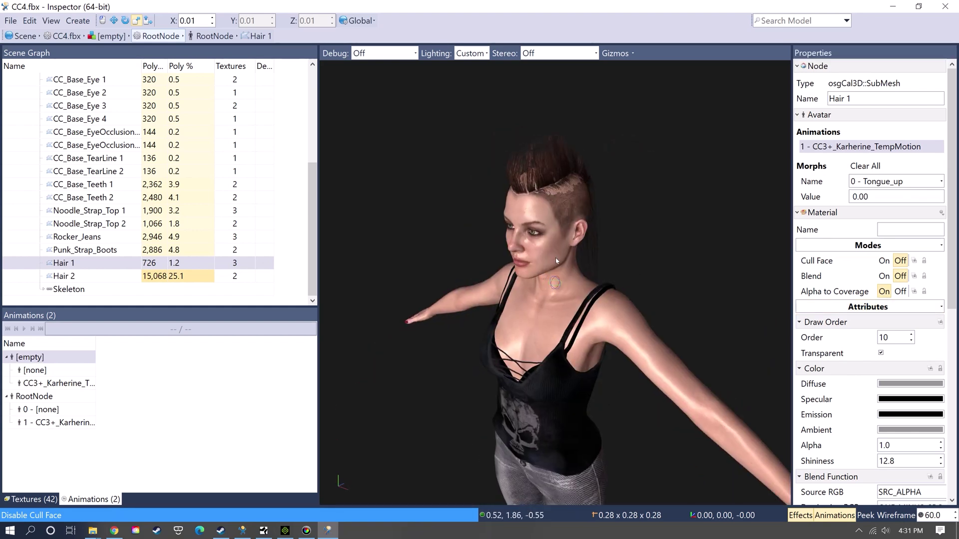
{"action": "left_click", "coordinate": [84, 280]}
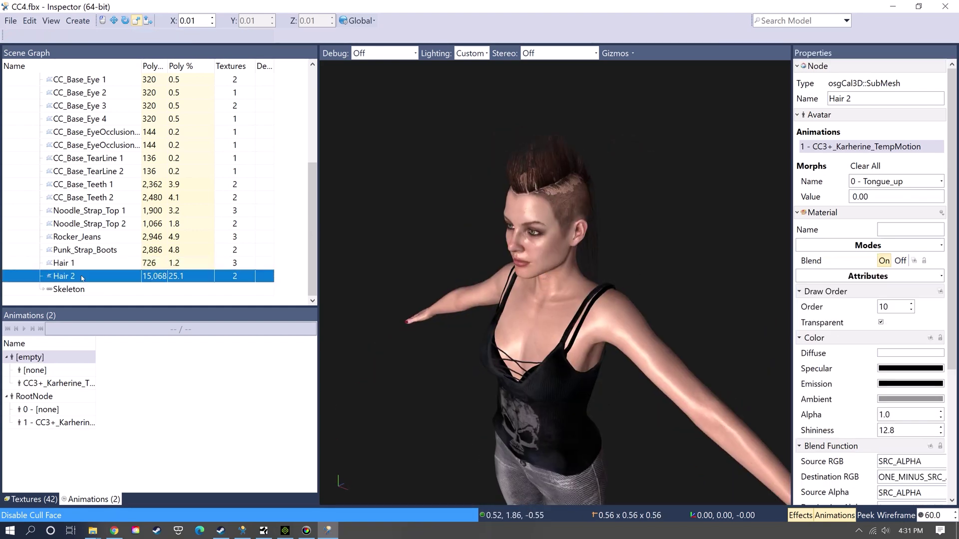
{"action": "left_click", "coordinate": [854, 245]}
{"action": "left_click", "coordinate": [849, 327]}
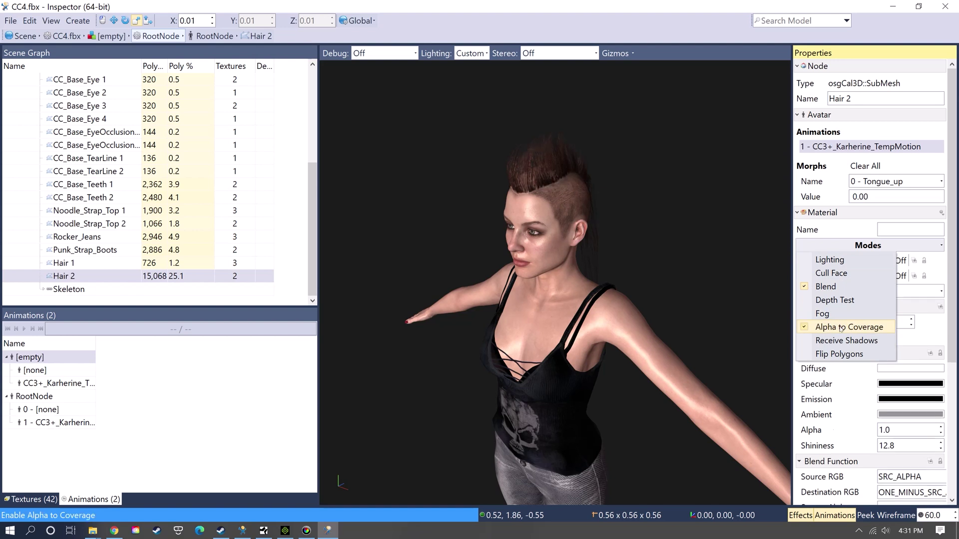
{"action": "left_click", "coordinate": [849, 273]}
{"action": "left_click", "coordinate": [900, 262]}
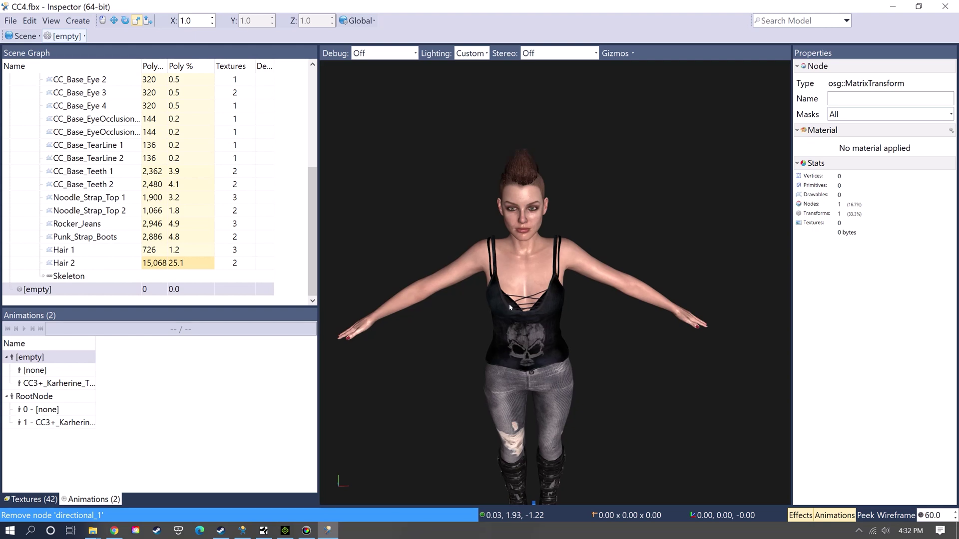
Play the avatar's first animation and reselect its RootNode
{"action": "left_click", "coordinate": [58, 424]}
{"action": "left_click", "coordinate": [574, 346]}
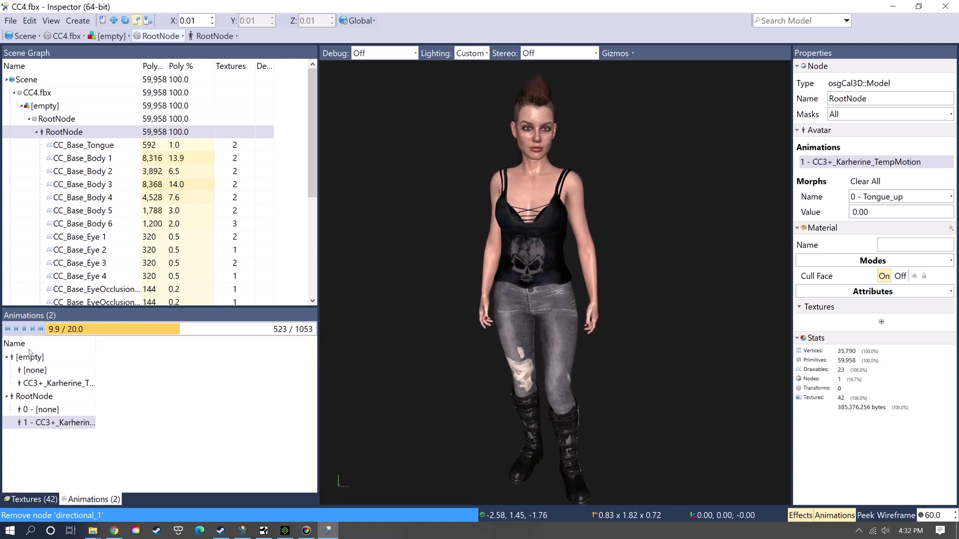
{"action": "left_click", "coordinate": [308, 363]}
{"action": "left_click", "coordinate": [825, 163]}
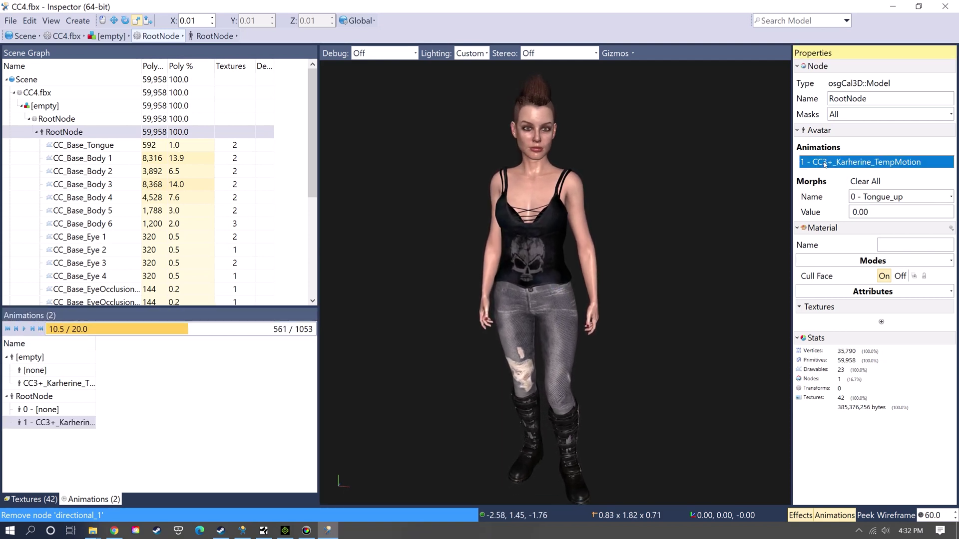
{"action": "left_click", "coordinate": [70, 134]}
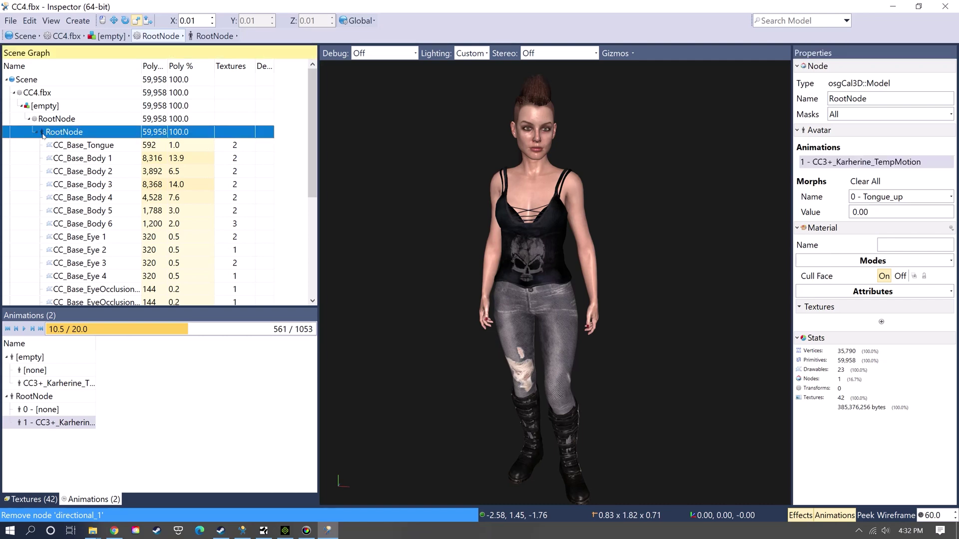
{"action": "right_click", "coordinate": [829, 164]}
Import a second animation for the avatar from CC3.fbx
{"action": "left_click", "coordinate": [860, 166]}
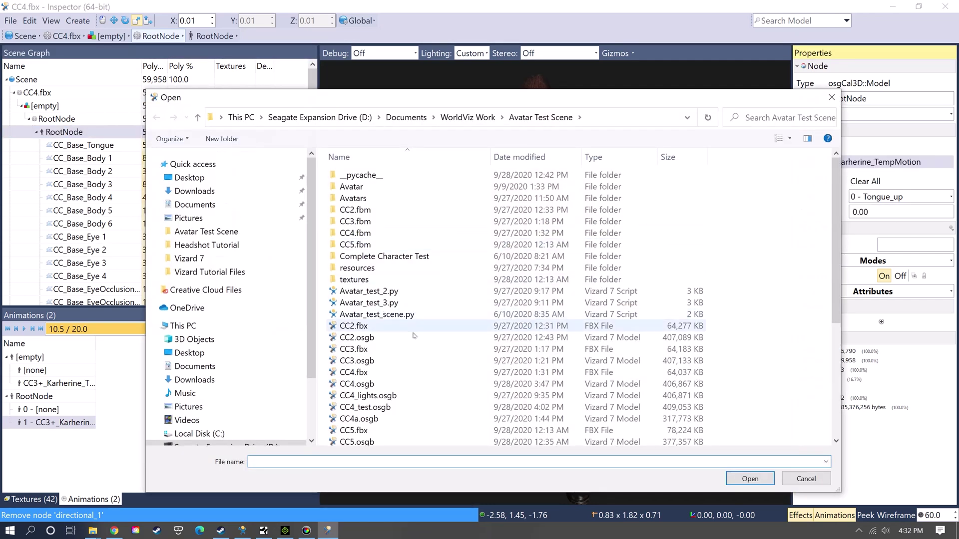
{"action": "left_click", "coordinate": [370, 352]}
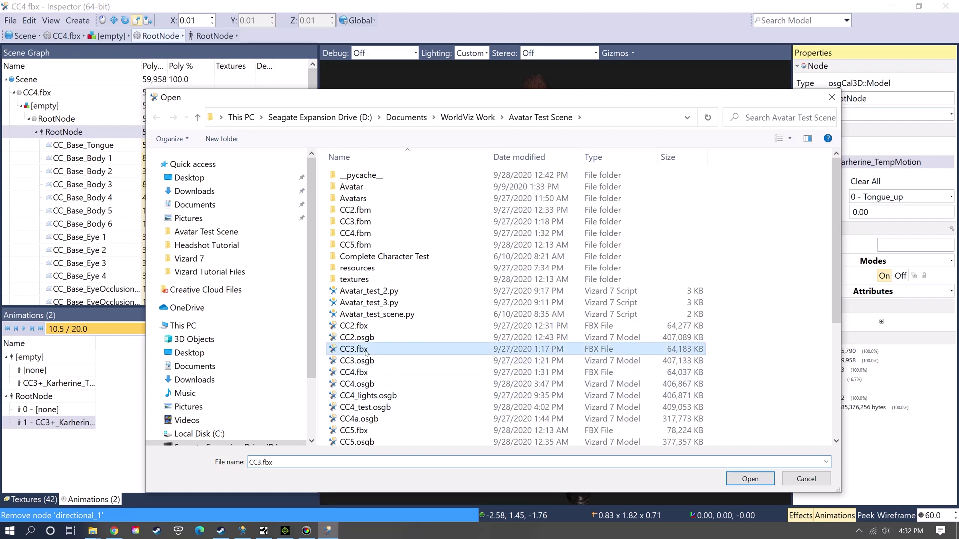
{"action": "double_click", "coordinate": [352, 349]}
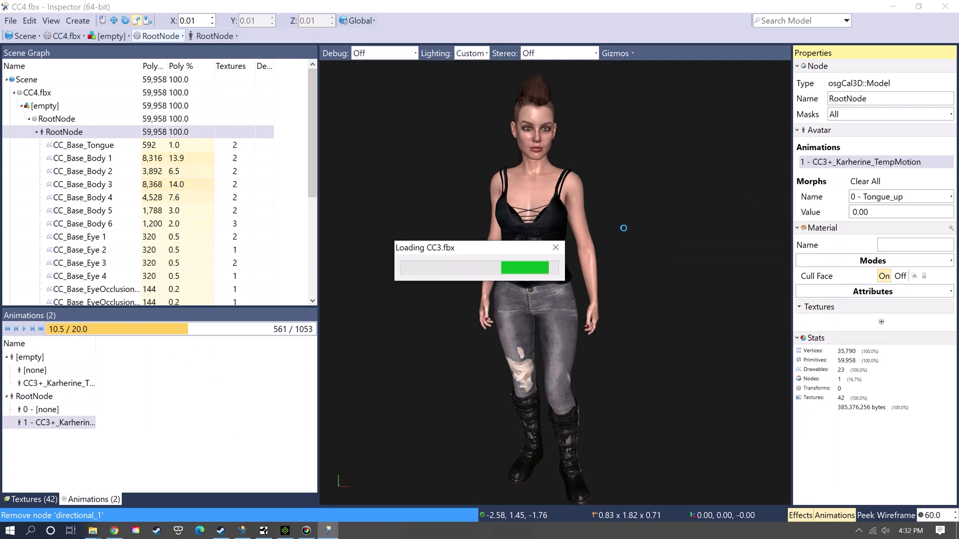
{"action": "left_click", "coordinate": [604, 371]}
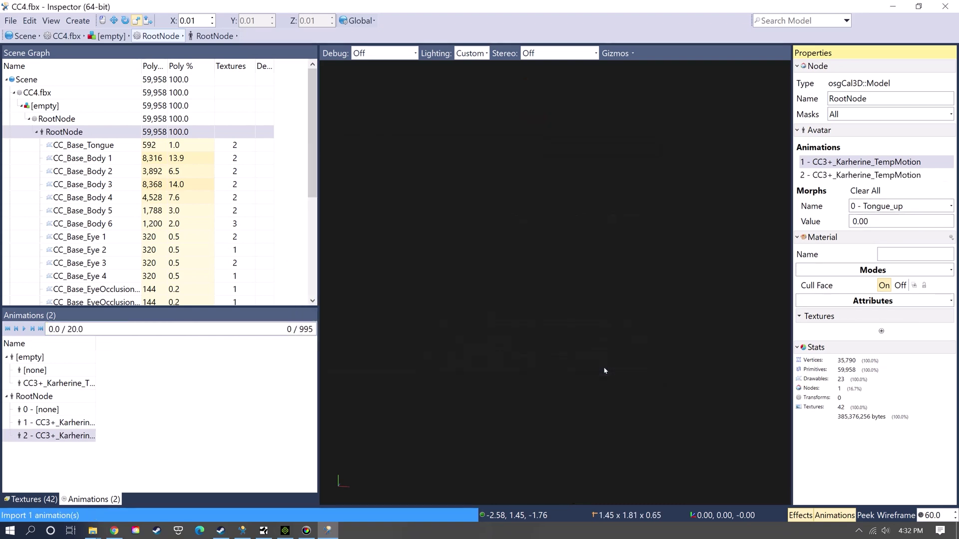
Play the newly imported seated animation, pause it, and select the RootNode
{"action": "double_click", "coordinate": [60, 435]}
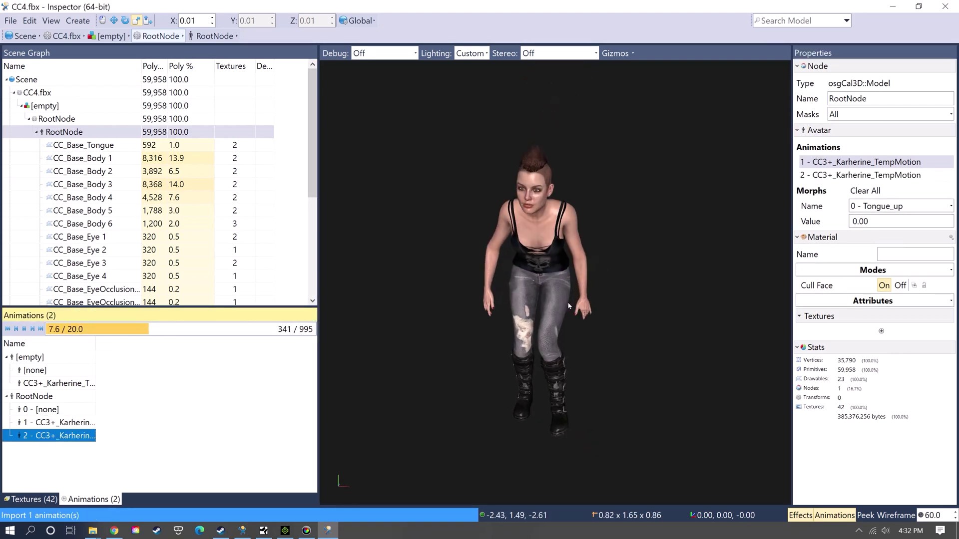
{"action": "scroll", "coordinate": [534, 315], "scroll_direction": "up", "scroll_amount": 5}
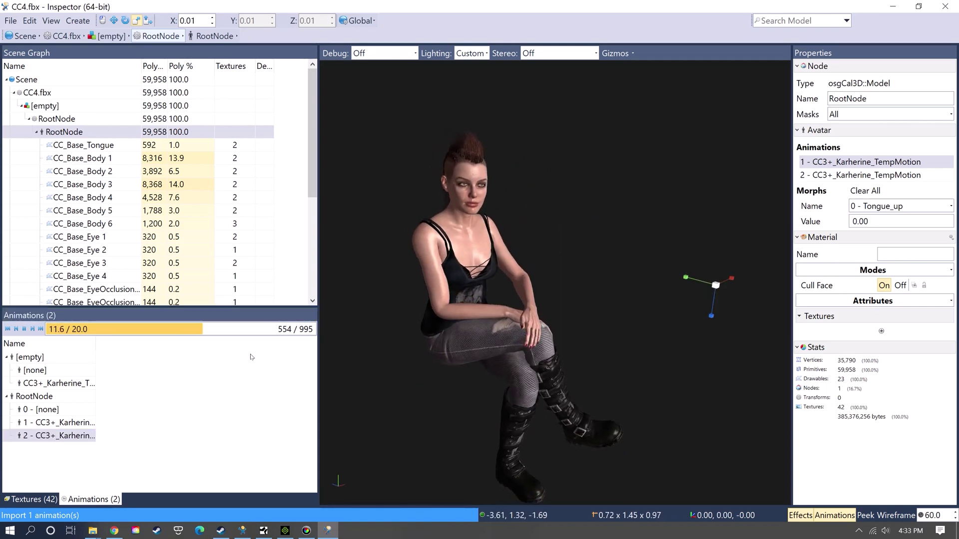
{"action": "left_click", "coordinate": [25, 329]}
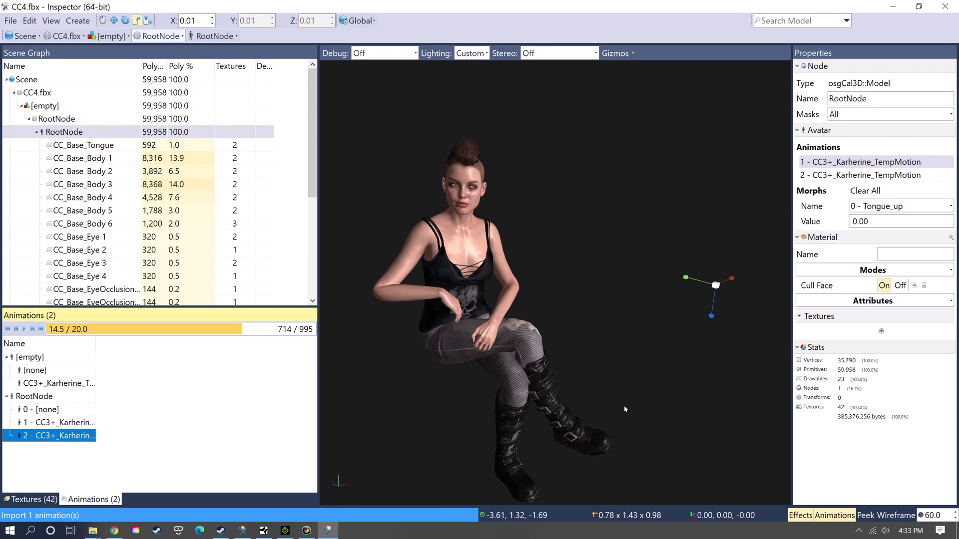
{"action": "left_click", "coordinate": [77, 134]}
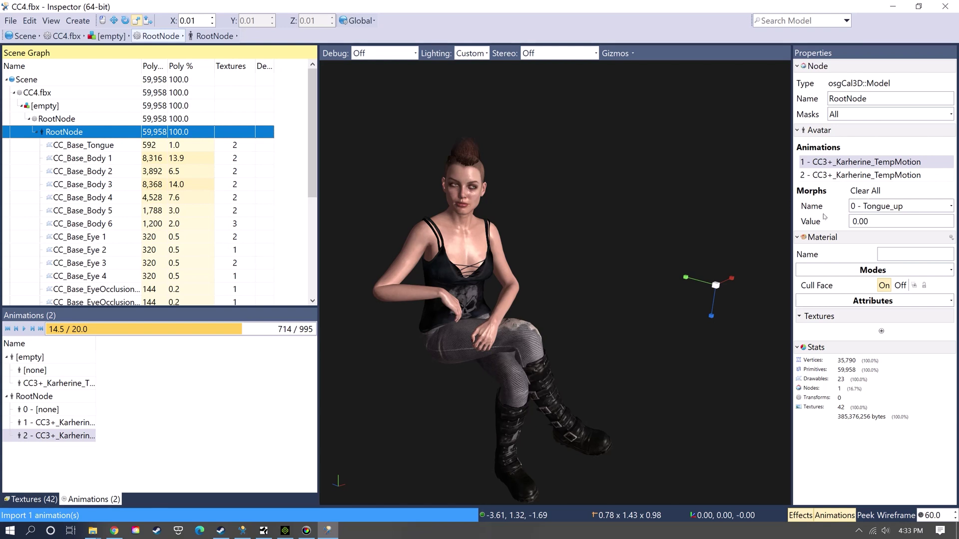
Set the avatar's 23 - Eye_Blink morph value to 0.48
{"action": "left_click", "coordinate": [885, 208]}
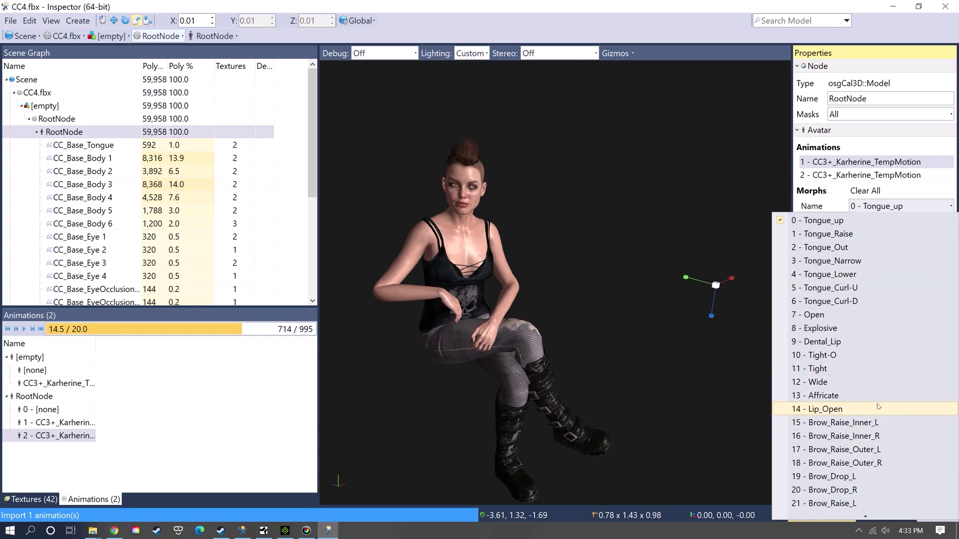
{"action": "scroll", "coordinate": [858, 429], "scroll_direction": "down", "scroll_amount": 2}
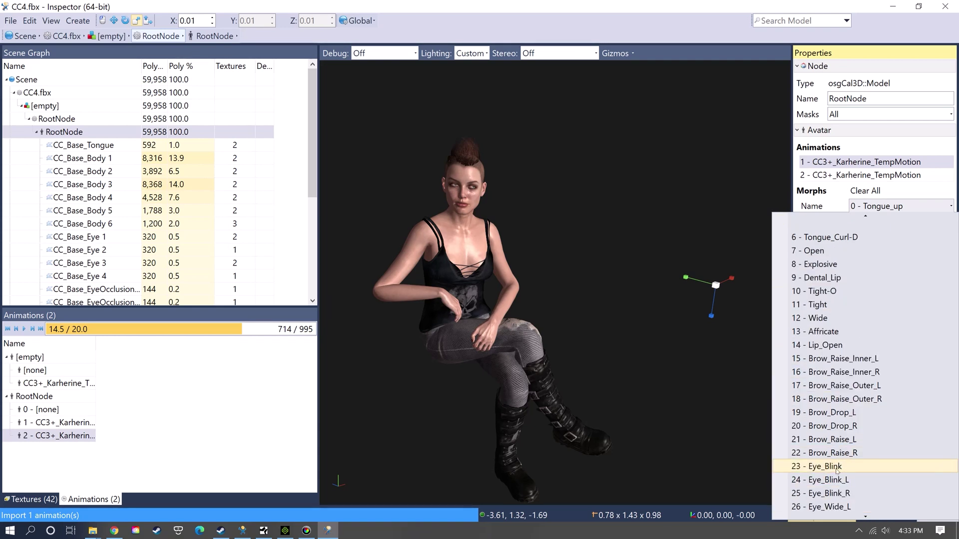
{"action": "left_click", "coordinate": [836, 467]}
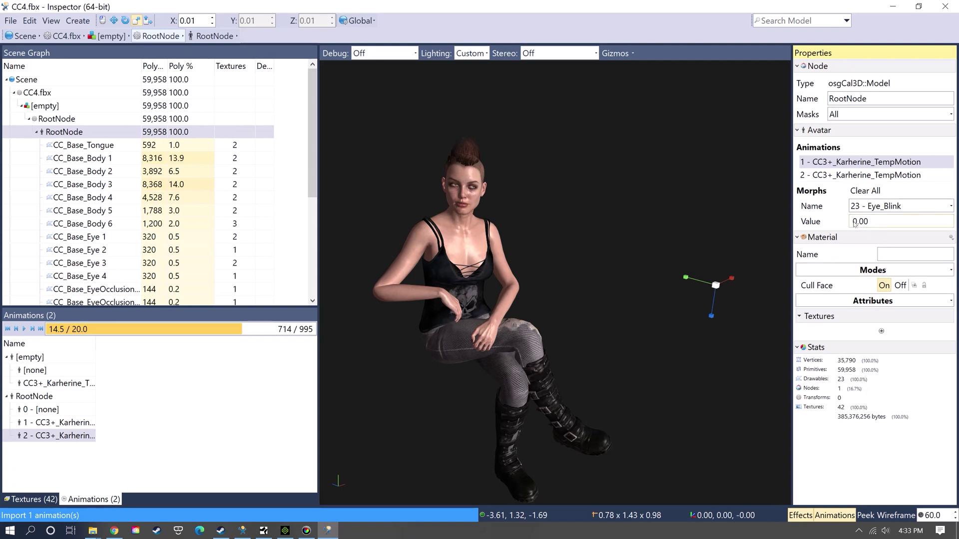
{"action": "mouse_move", "coordinate": [855, 223]}
{"action": "left_mouse_down"}
{"action": "mouse_move", "coordinate": [951, 224]}
{"action": "mouse_move", "coordinate": [845, 227]}
{"action": "left_mouse_up"}
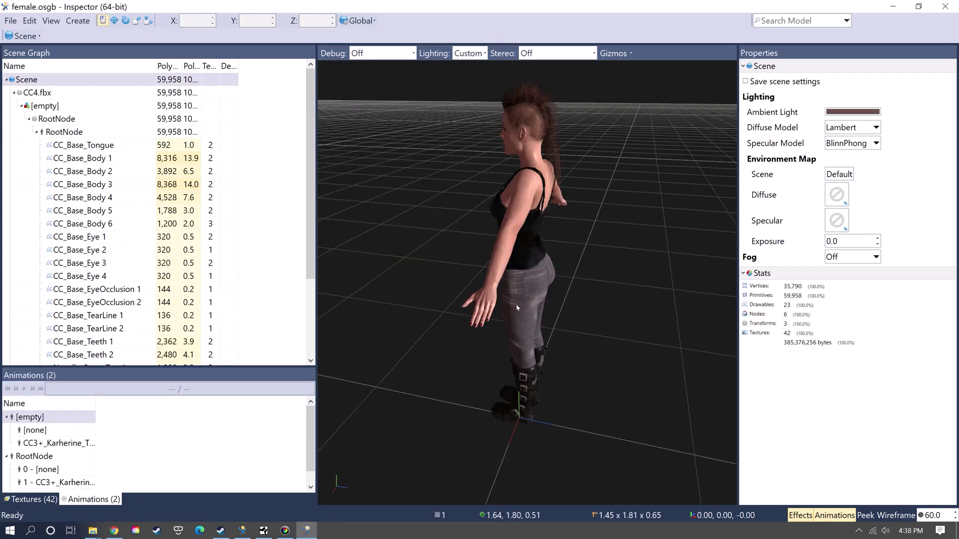
Rotate the CC4.fbx avatar to a yaw of 180 so it faces forward
{"action": "left_click_drag", "start_coordinate": [513, 275], "coordinate": [497, 275]}
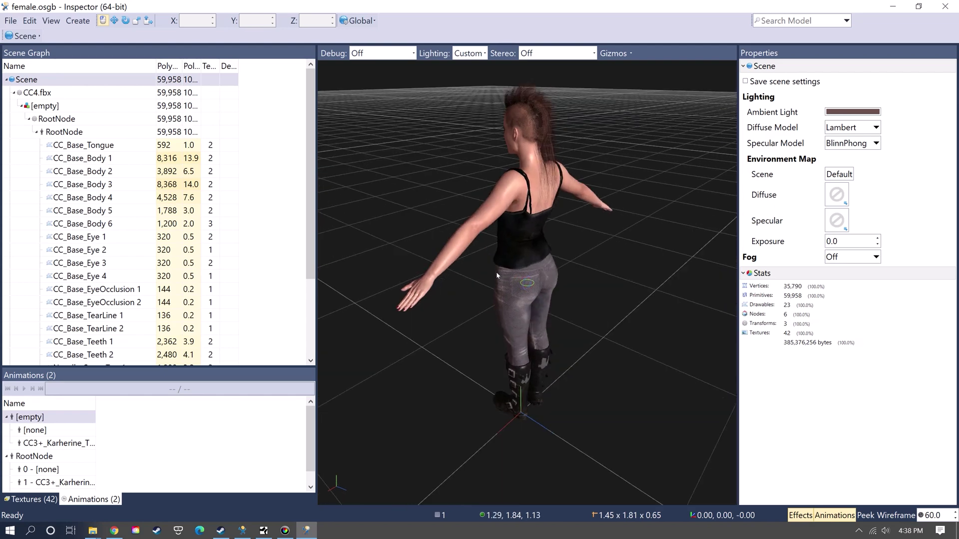
{"action": "left_click", "coordinate": [72, 118]}
{"action": "left_click", "coordinate": [38, 93]}
{"action": "left_click", "coordinate": [125, 20]}
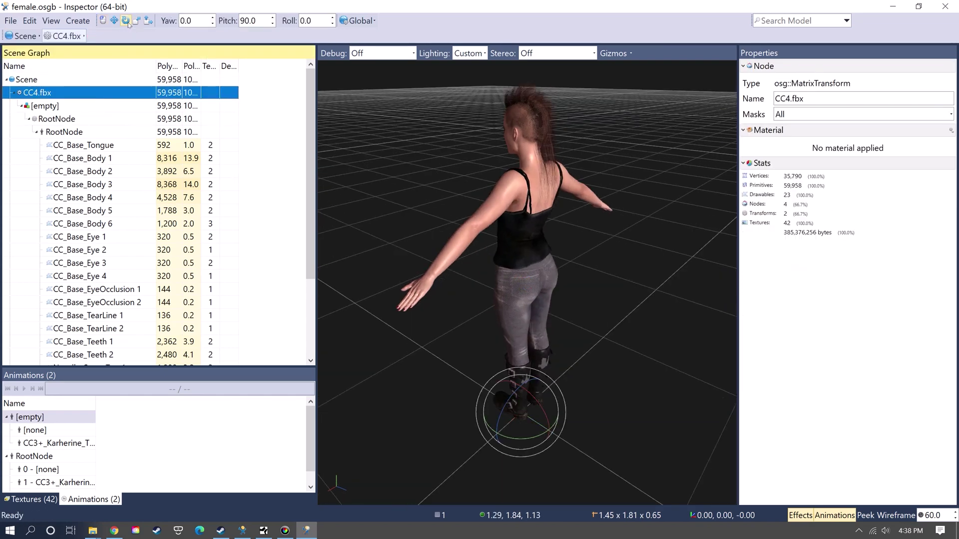
{"action": "double_click", "coordinate": [191, 20]}
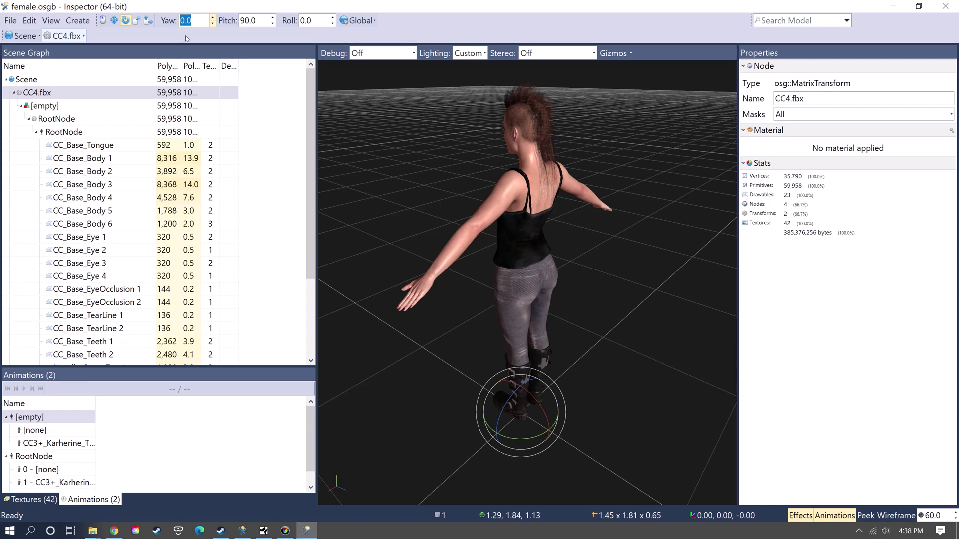
{"action": "type", "text": "180"}
{"action": "key", "text": "Return"}
{"action": "middle_click_drag", "start_coordinate": [486, 277], "coordinate": [545, 295]}
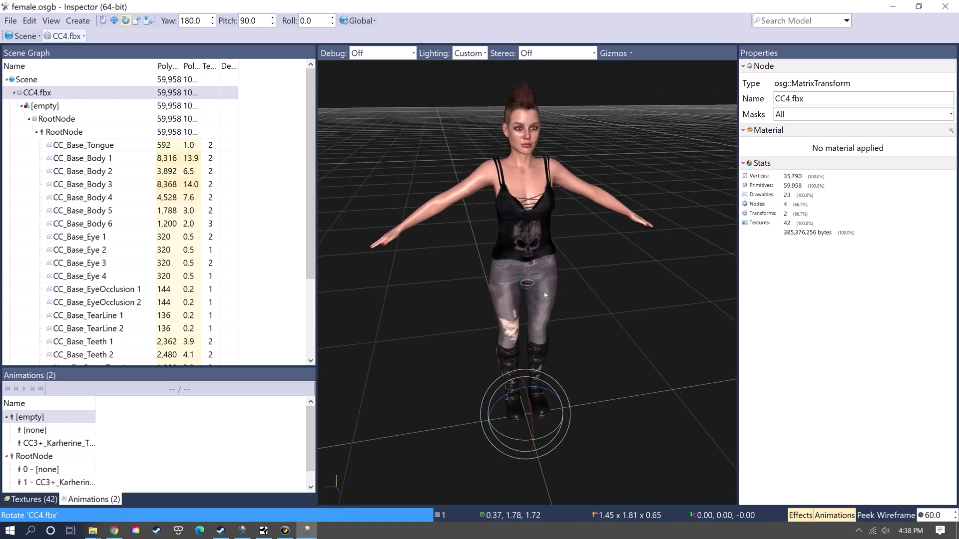
{"action": "key", "text": "Return"}
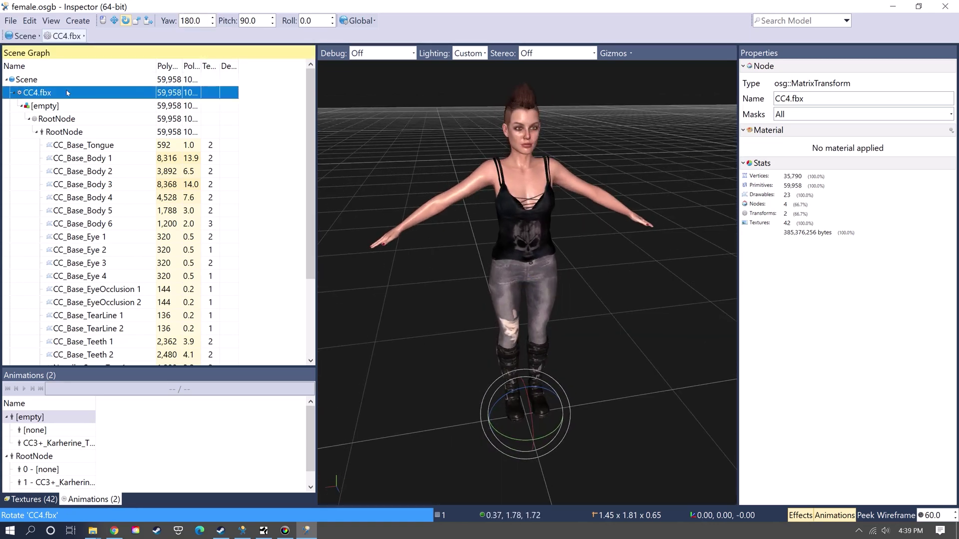
{"action": "left_click", "coordinate": [12, 22]}
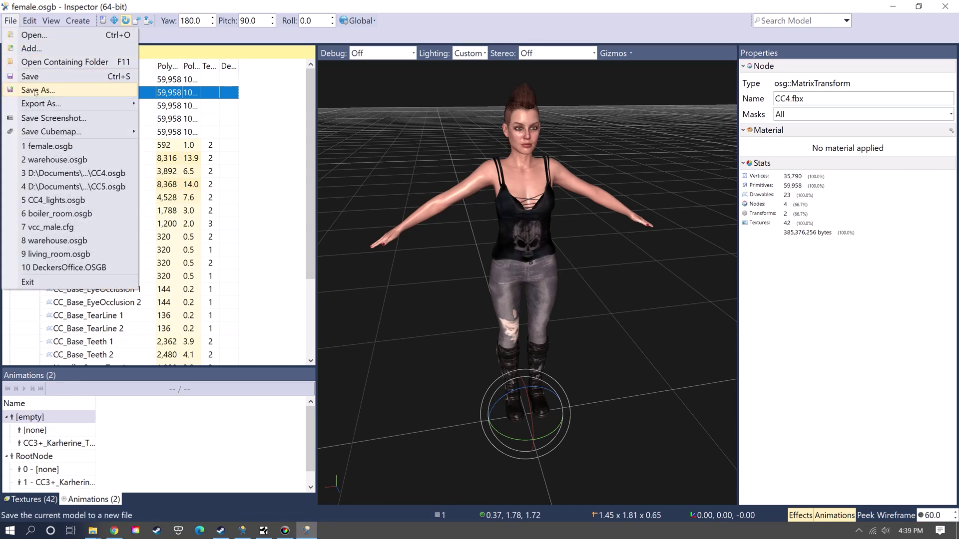
Save the avatar over female.osgb, replacing it, then open warehouse.osgb in a new Inspector
{"action": "left_click", "coordinate": [140, 10]}
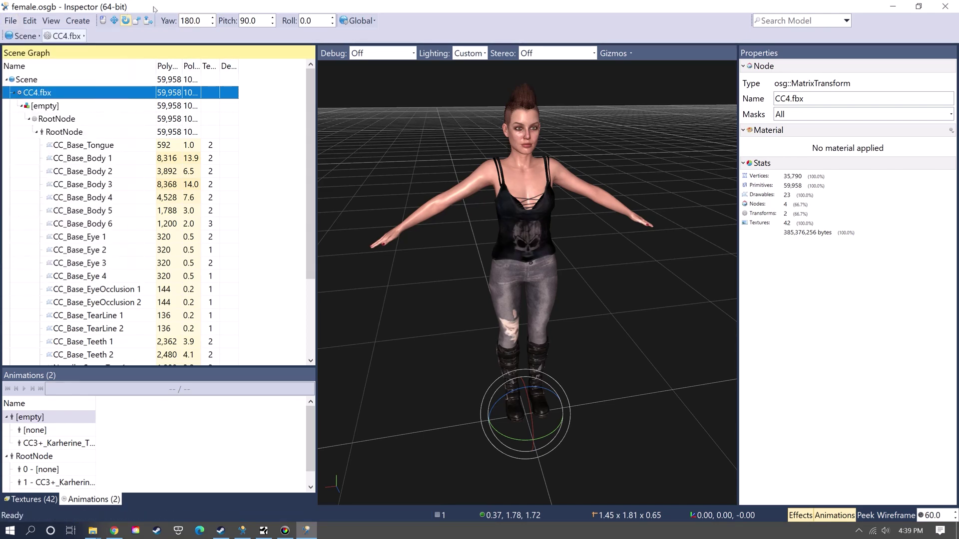
{"action": "left_click", "coordinate": [11, 20]}
{"action": "left_click", "coordinate": [33, 90]}
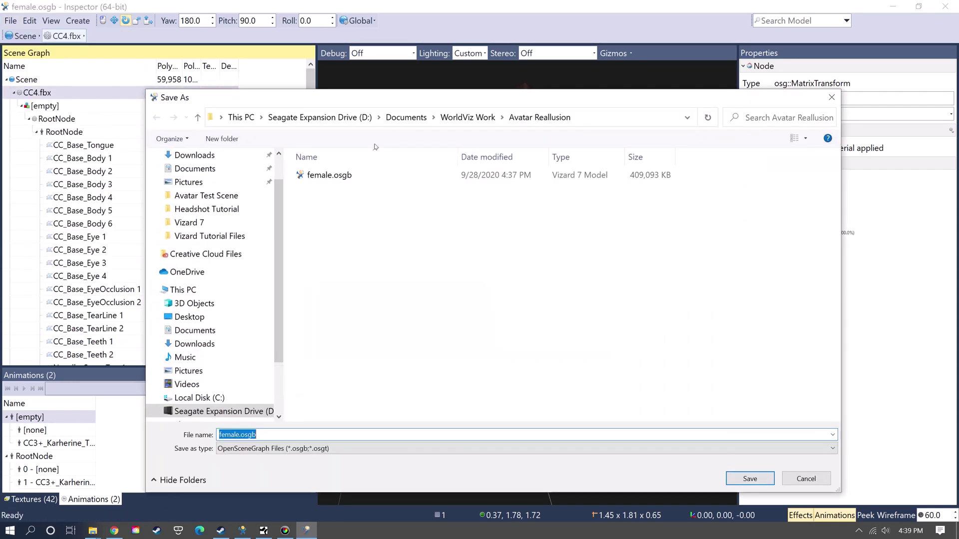
{"action": "left_click", "coordinate": [347, 178]}
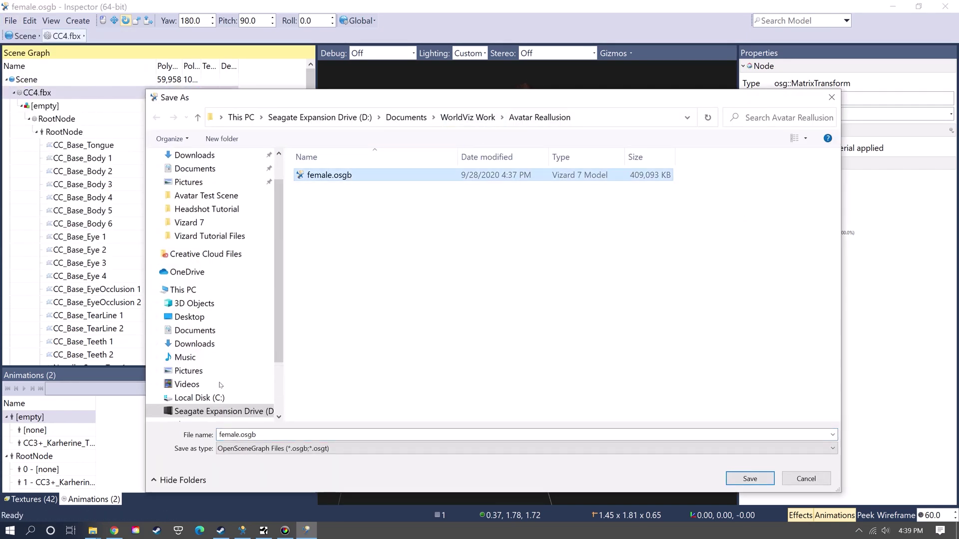
{"action": "left_click", "coordinate": [749, 478]}
{"action": "left_click", "coordinate": [497, 268]}
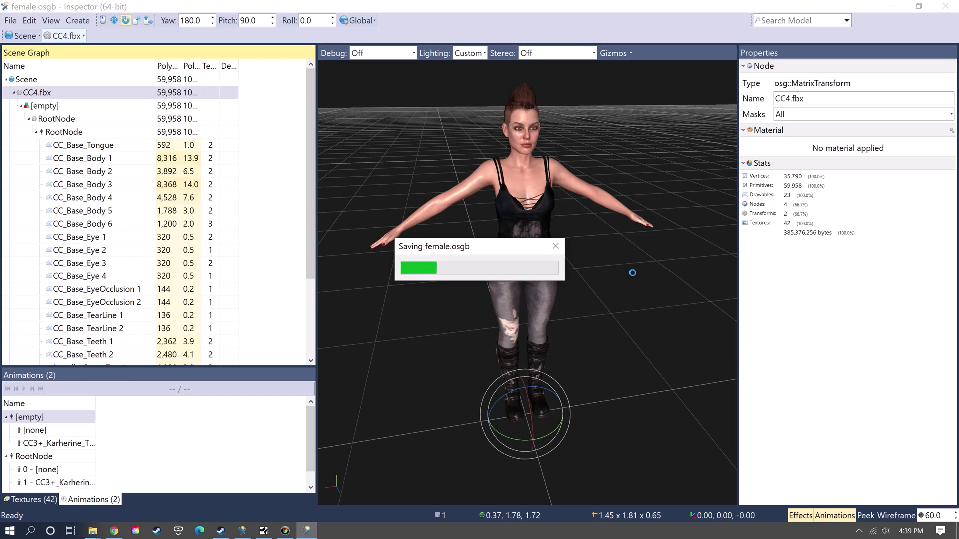
{"action": "left_click_drag", "start_coordinate": [632, 272], "coordinate": [589, 201]}
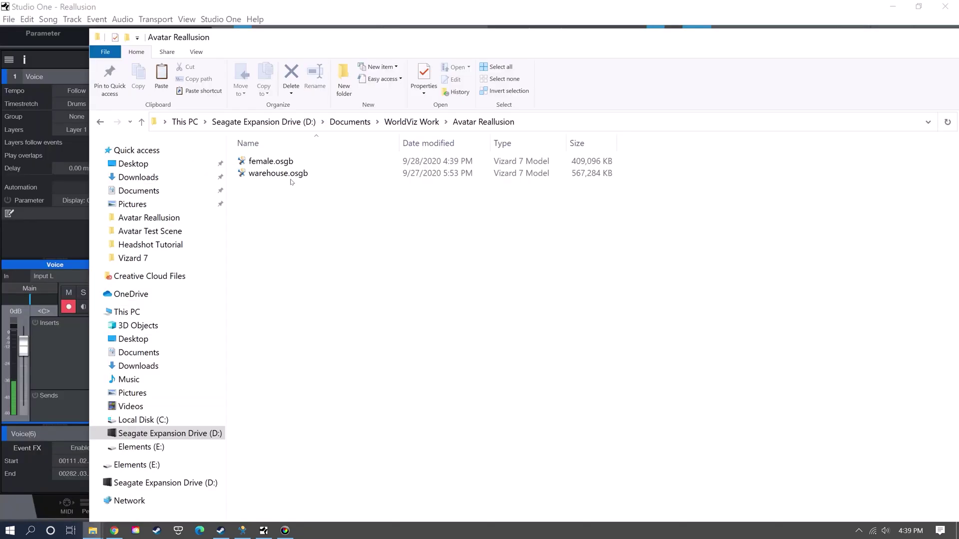
{"action": "double_click", "coordinate": [290, 175]}
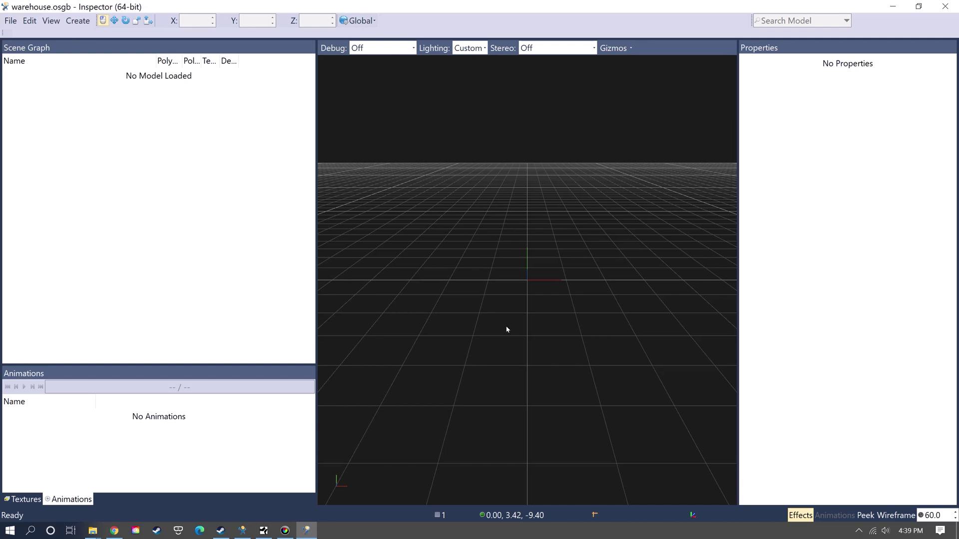
Zoom and orbit into the warehouse interior to see the brick walls, pillars and lights
{"action": "scroll", "coordinate": [514, 325], "scroll_direction": "up", "scroll_amount": 10}
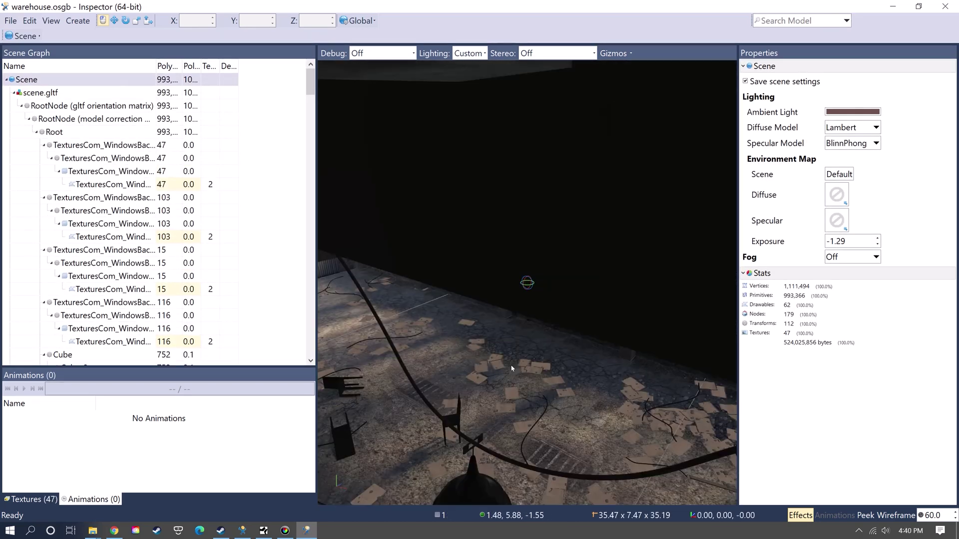
{"action": "left_click_drag", "start_coordinate": [511, 369], "coordinate": [583, 333]}
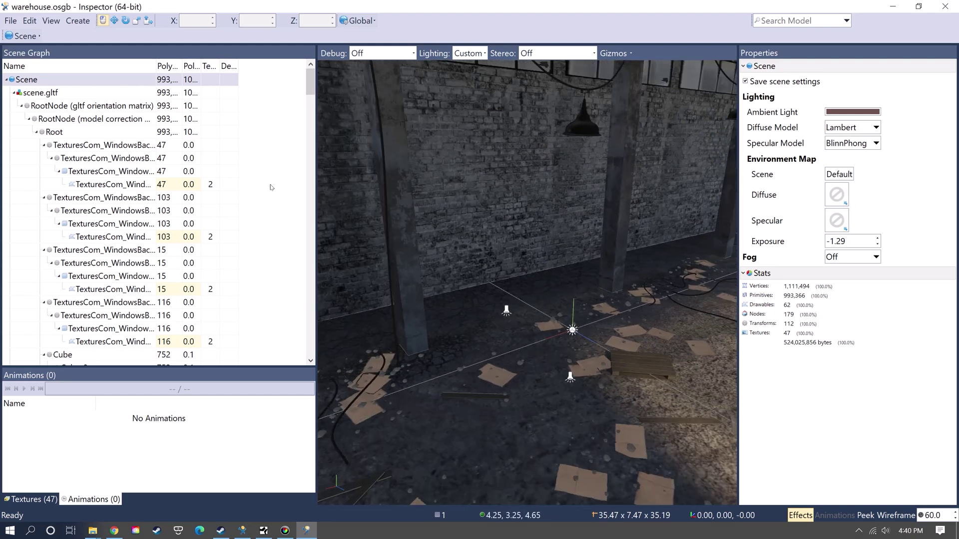
{"action": "left_click_drag", "start_coordinate": [477, 231], "coordinate": [522, 227]}
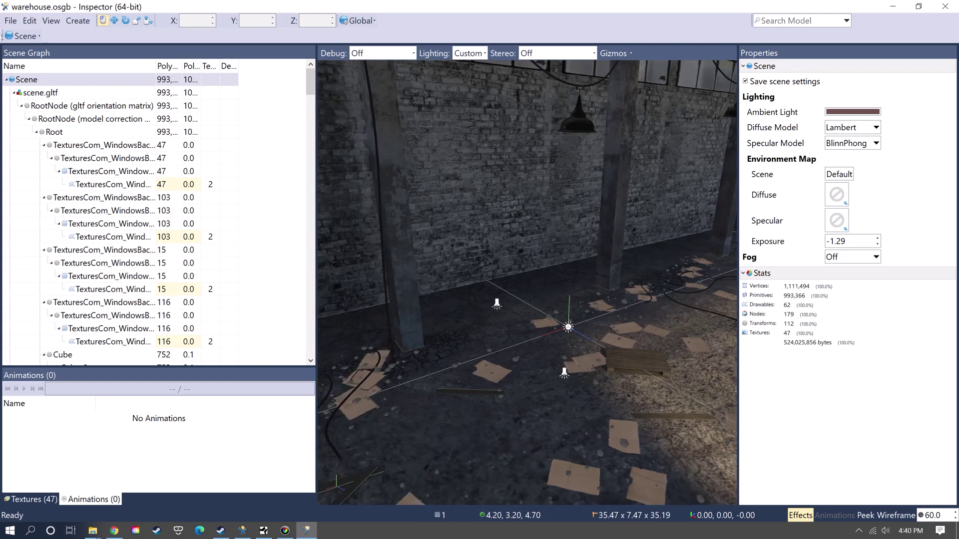
Add female.osgb into the warehouse scene and collapse the scene.gltf node
{"action": "left_click", "coordinate": [11, 20]}
{"action": "left_click", "coordinate": [60, 131]}
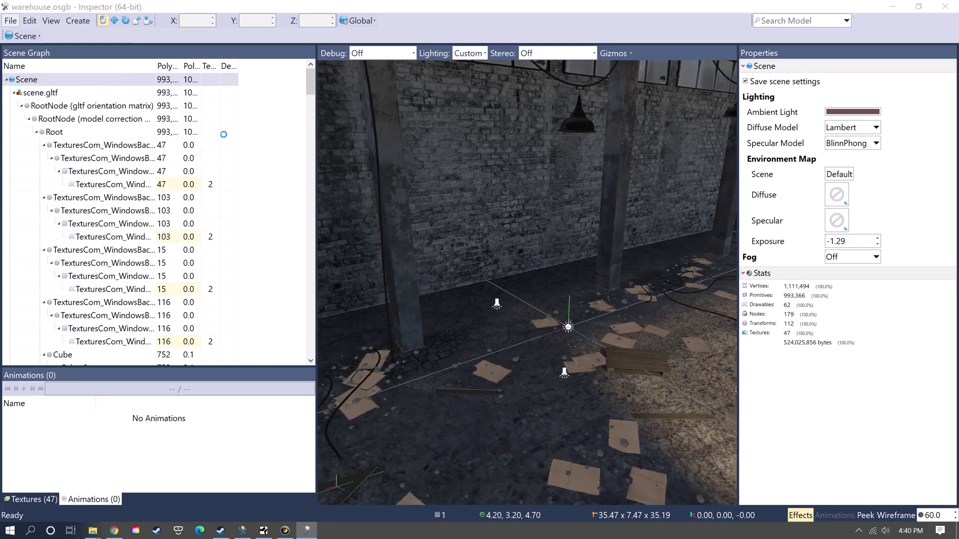
{"action": "double_click", "coordinate": [349, 174]}
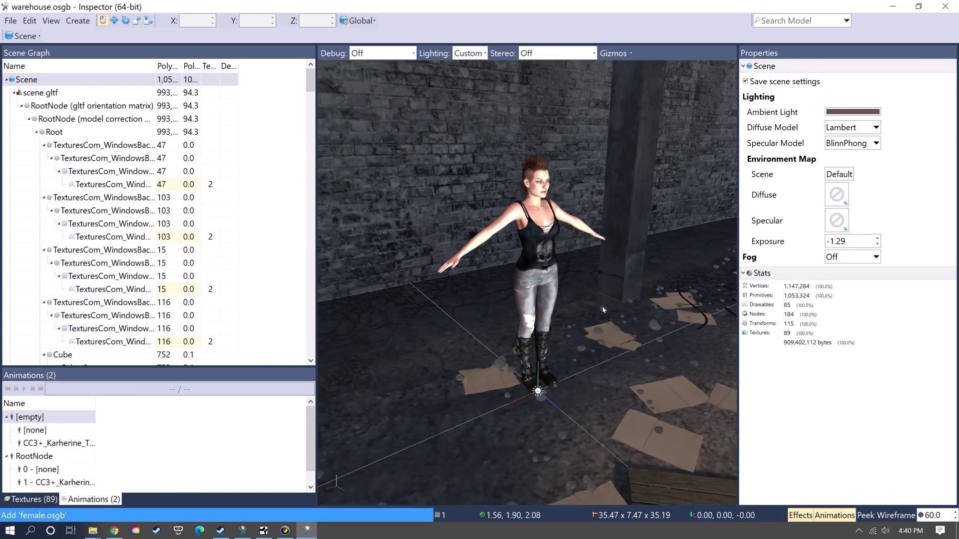
{"action": "left_click_drag", "start_coordinate": [603, 309], "coordinate": [588, 329]}
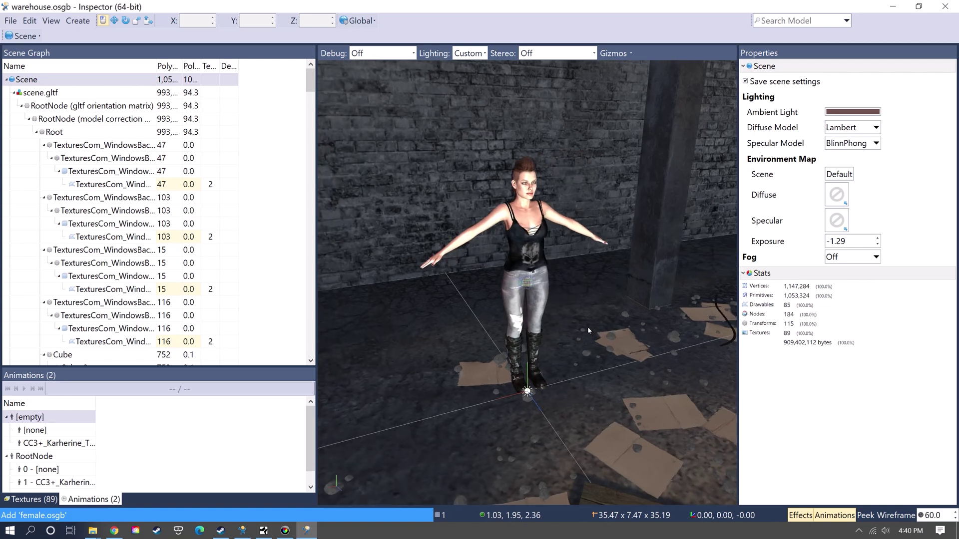
{"action": "left_click", "coordinate": [14, 94]}
Switch off the directional_1 and spot_1 lights
{"action": "left_click", "coordinate": [34, 107]}
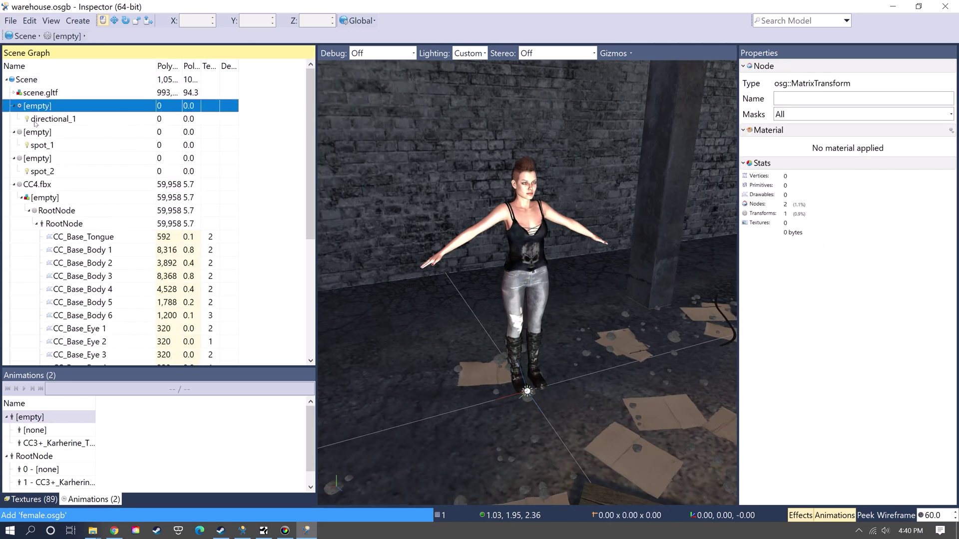
{"action": "left_click", "coordinate": [43, 121]}
{"action": "left_click", "coordinate": [796, 146]}
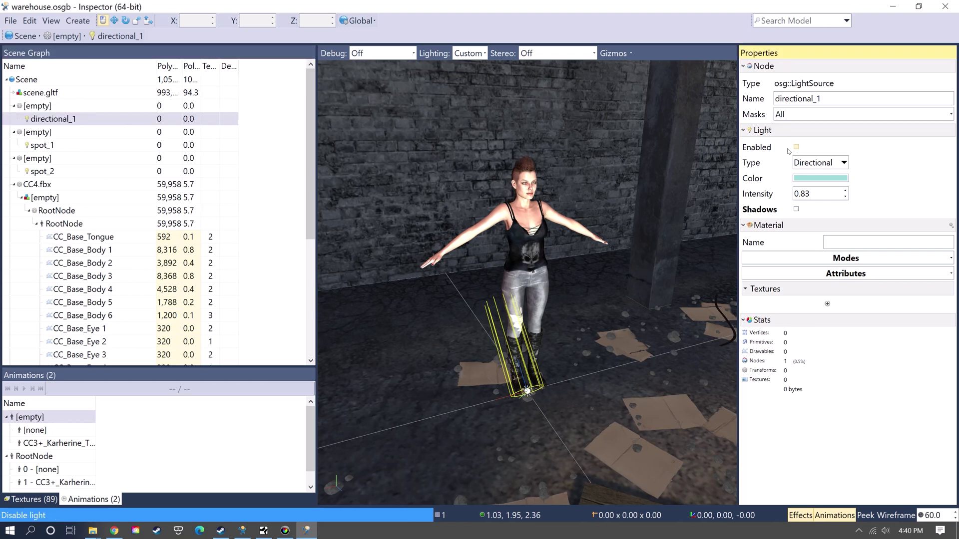
{"action": "left_click", "coordinate": [14, 186]}
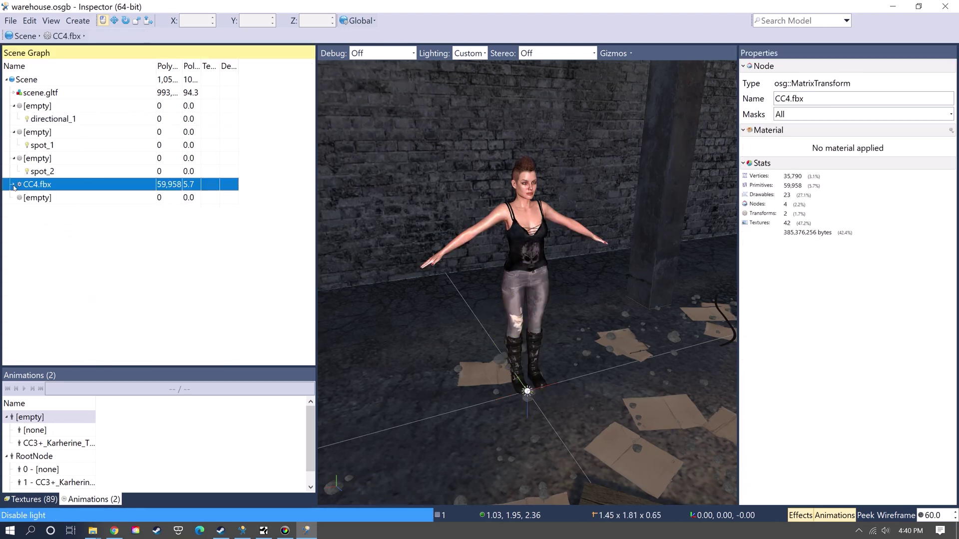
{"action": "left_click", "coordinate": [37, 172]}
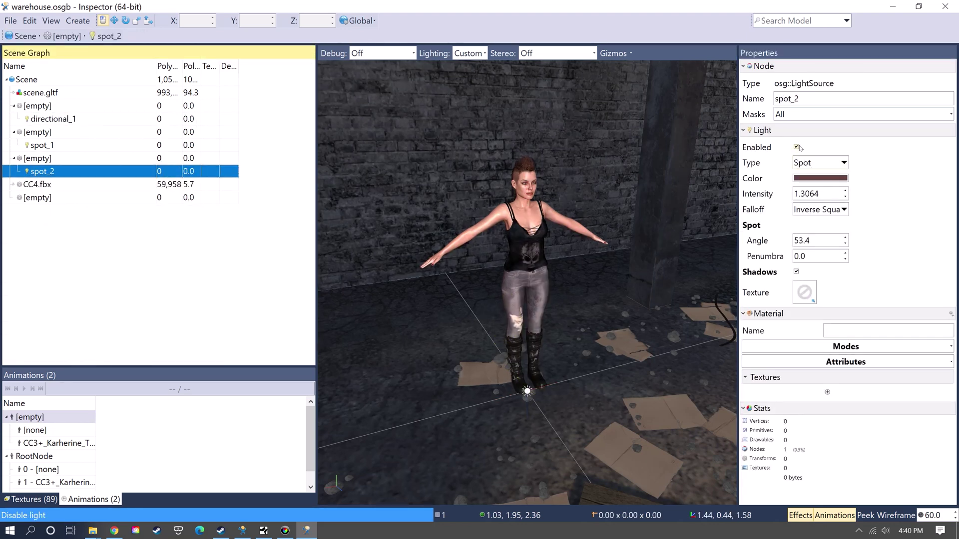
{"action": "left_click", "coordinate": [60, 147]}
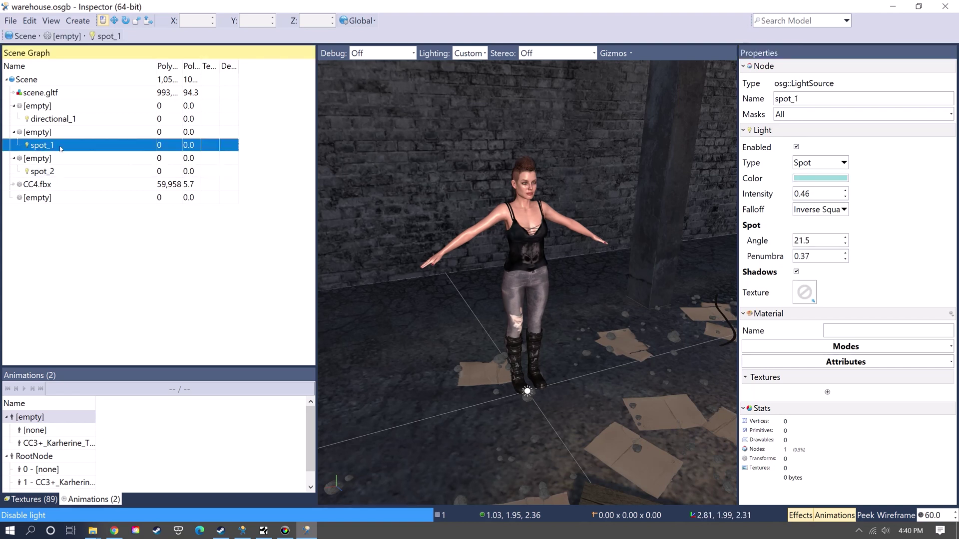
{"action": "left_click", "coordinate": [796, 147]}
Turn the viewport's preview lighting off and re-enable directional_1
{"action": "left_click", "coordinate": [58, 120]}
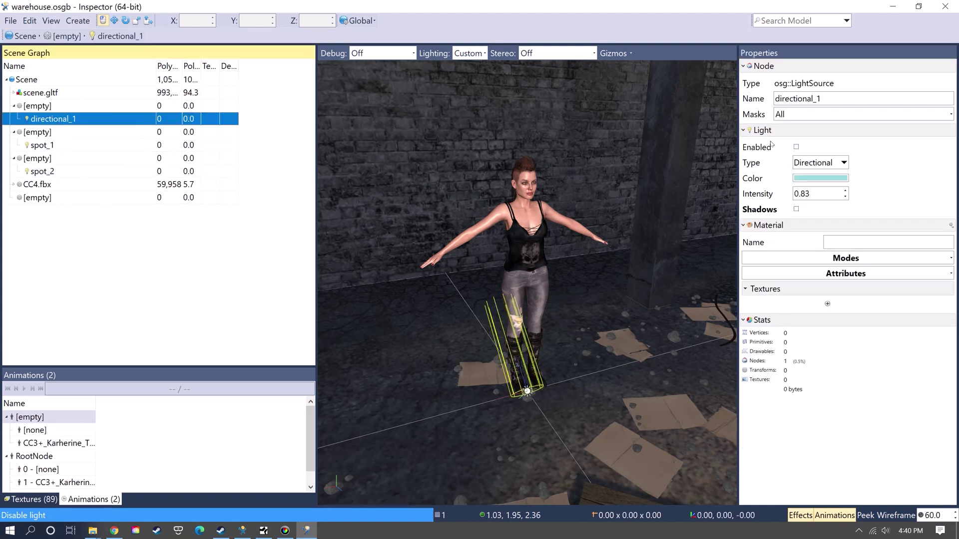
{"action": "left_click", "coordinate": [67, 150]}
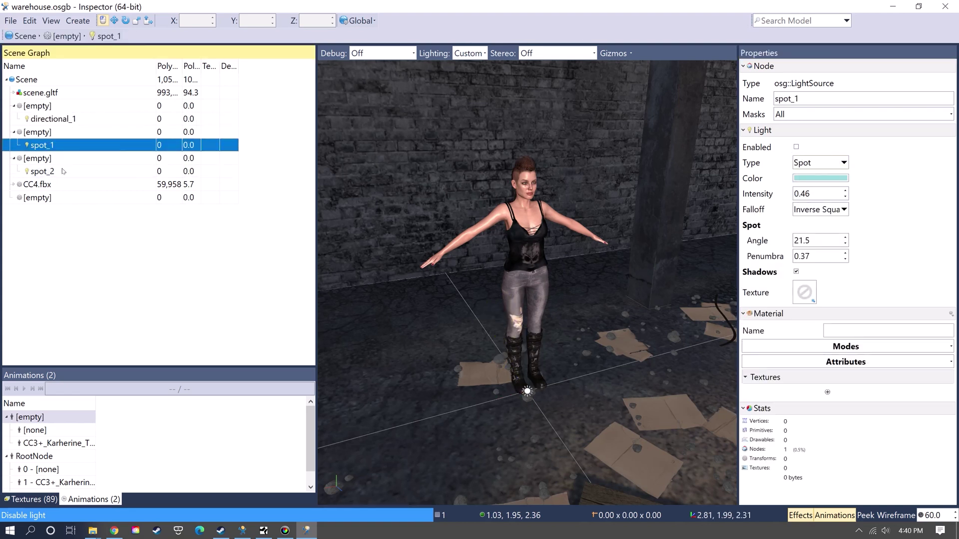
{"action": "left_click", "coordinate": [64, 171]}
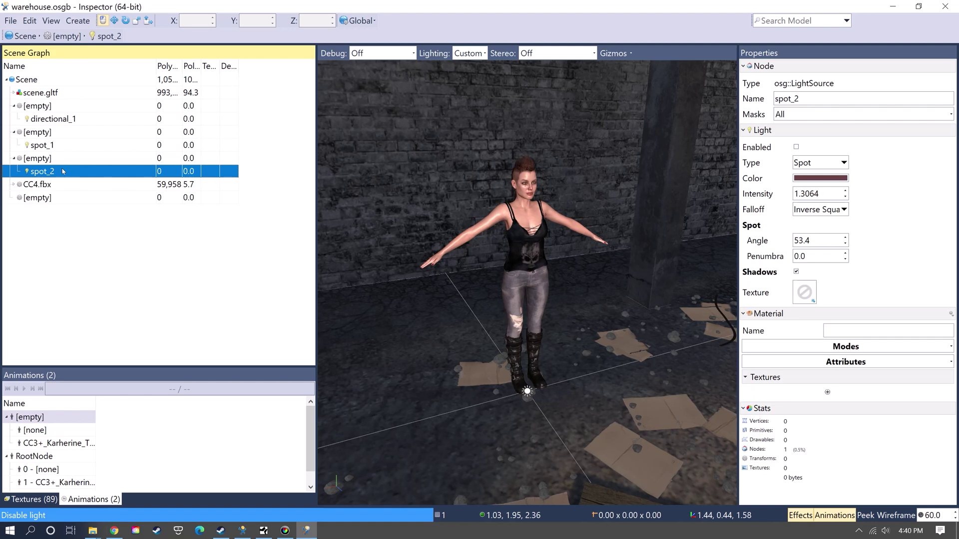
{"action": "left_click", "coordinate": [484, 54]}
{"action": "left_click", "coordinate": [478, 70]}
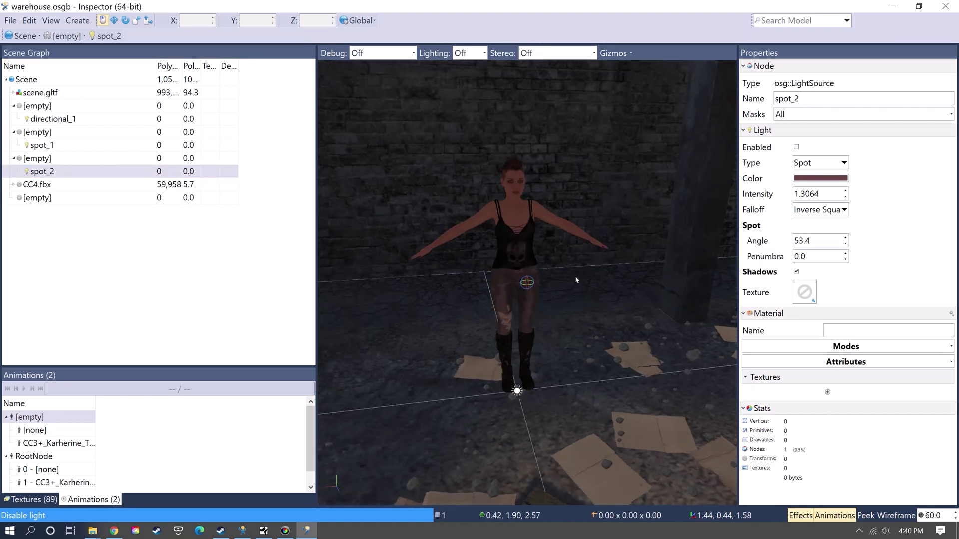
{"action": "left_click", "coordinate": [67, 122]}
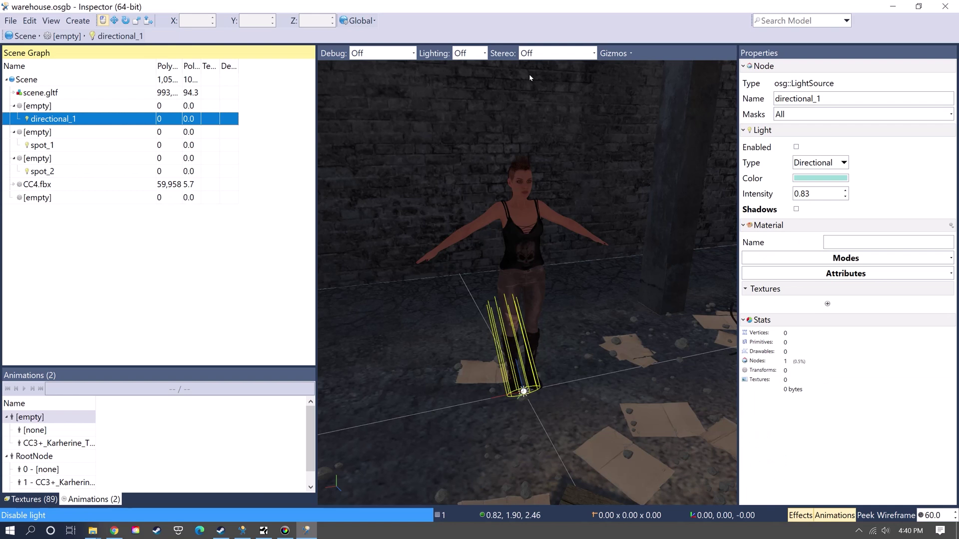
{"action": "left_click", "coordinate": [796, 146]}
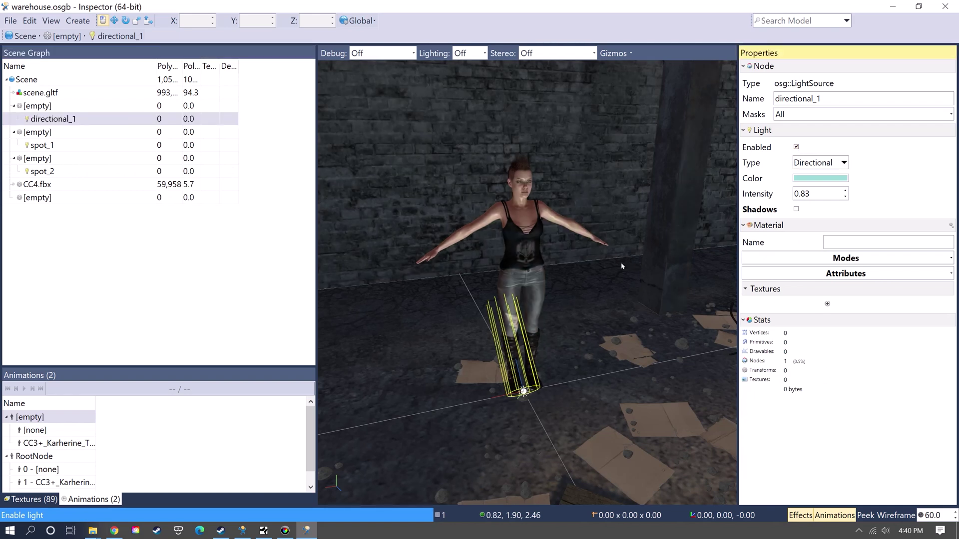
Set directional_1's intensity to 0.84, leaving its pale cyan colour unchanged
{"action": "scroll", "coordinate": [622, 266], "scroll_direction": "up", "scroll_amount": 5}
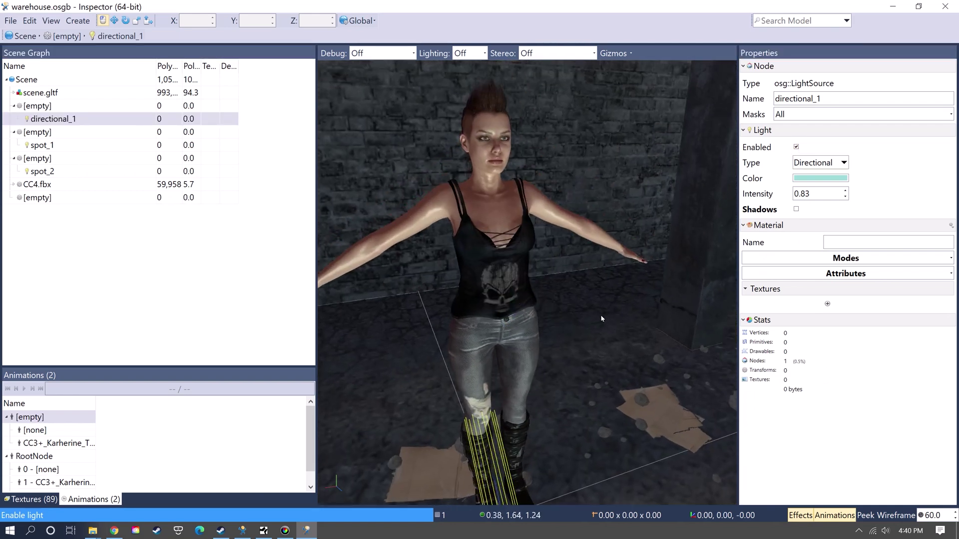
{"action": "mouse_move", "coordinate": [602, 318]}
{"action": "left_mouse_down"}
{"action": "mouse_move", "coordinate": [578, 316]}
{"action": "mouse_move", "coordinate": [599, 318]}
{"action": "left_mouse_up"}
{"action": "left_click", "coordinate": [845, 196]}
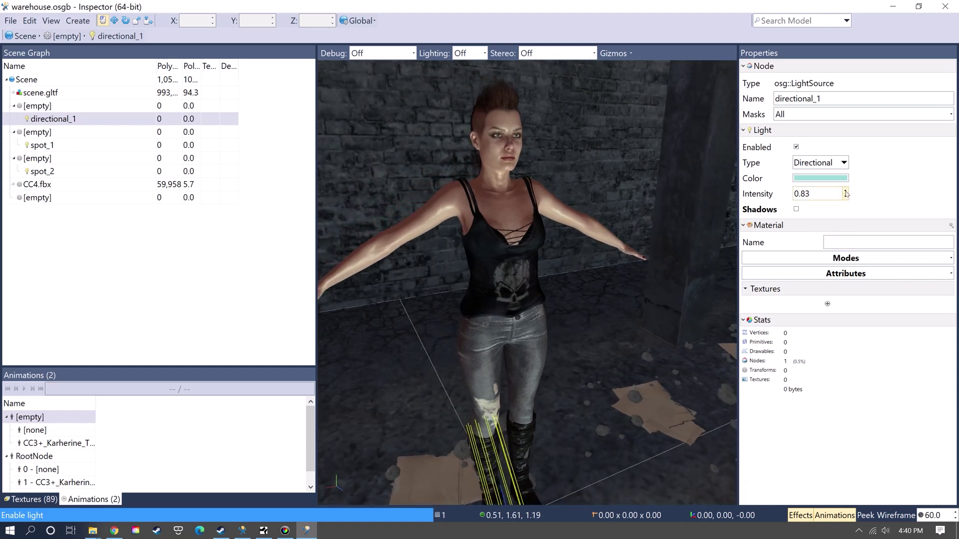
{"action": "left_click", "coordinate": [845, 196]}
{"action": "left_click", "coordinate": [845, 196]}
{"action": "left_click", "coordinate": [846, 191]}
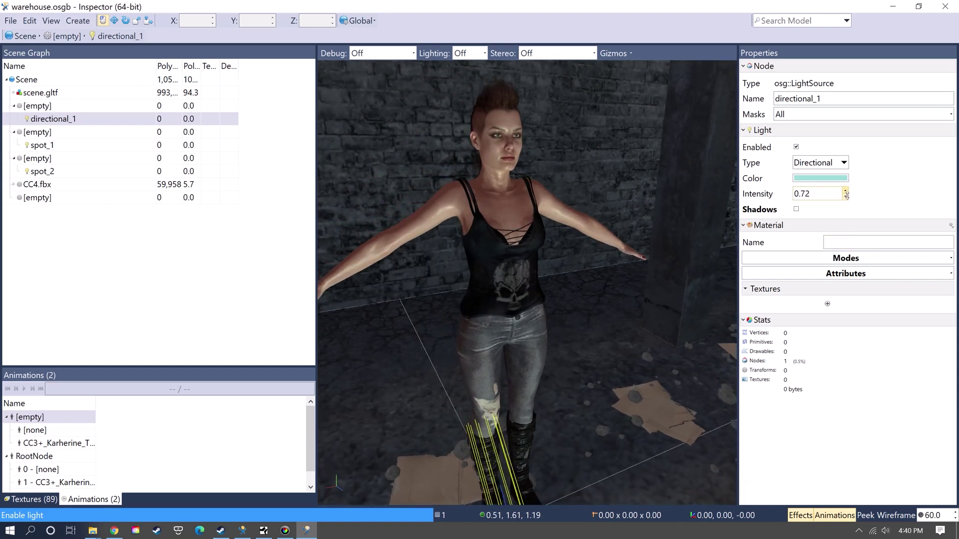
{"action": "left_click", "coordinate": [846, 191]}
{"action": "left_click", "coordinate": [846, 191]}
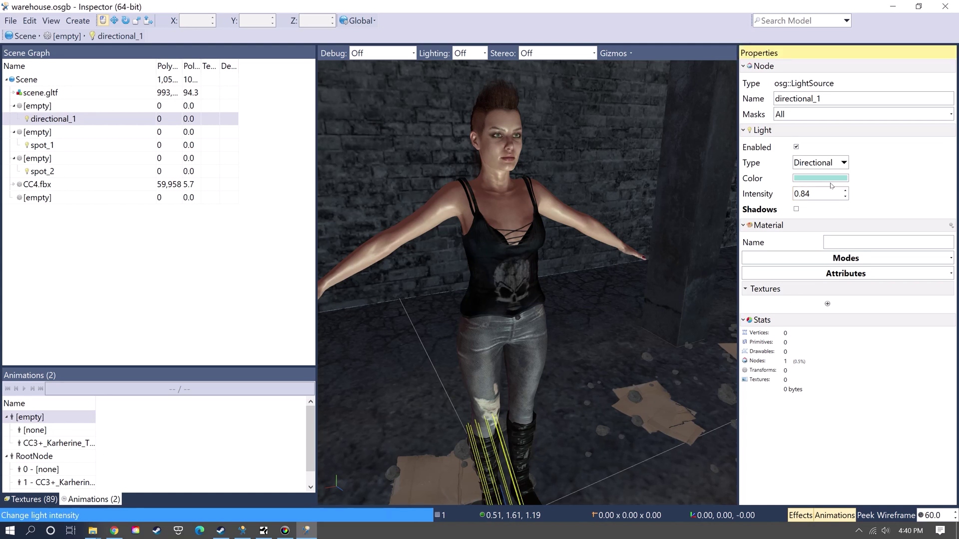
{"action": "left_click", "coordinate": [831, 180]}
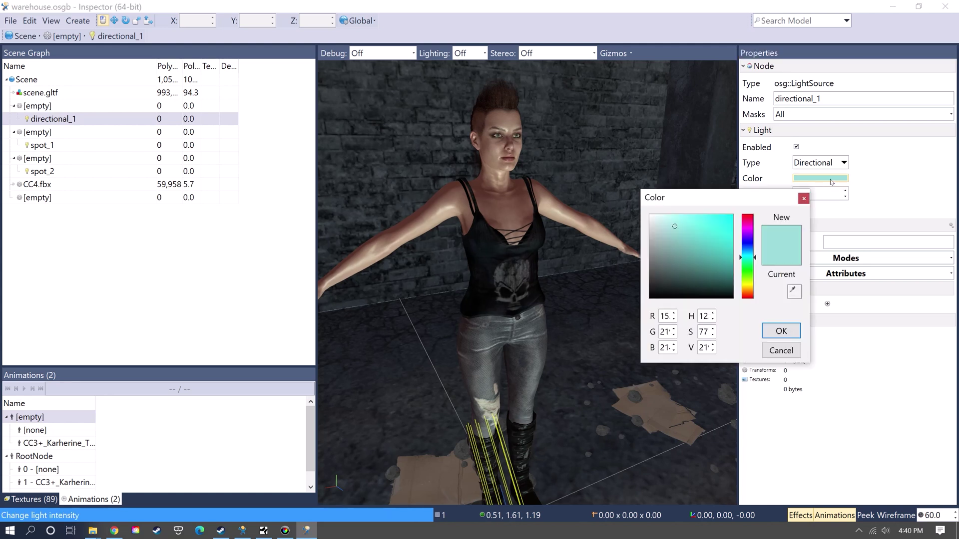
{"action": "left_click", "coordinate": [804, 199]}
Enable spot_1, toggle its shadow casting, and raise its intensity to 0.49
{"action": "left_click", "coordinate": [47, 147]}
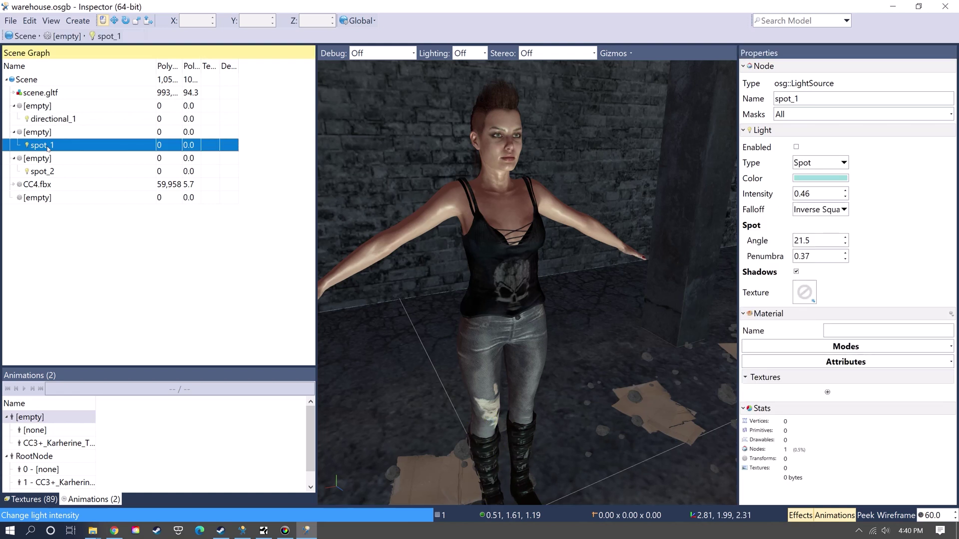
{"action": "left_click", "coordinate": [796, 147]}
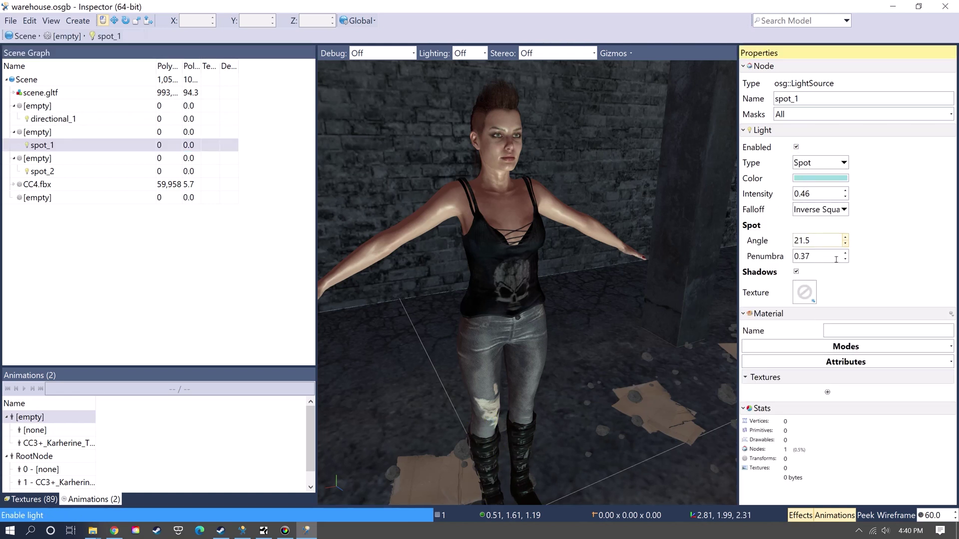
{"action": "left_click", "coordinate": [796, 273]}
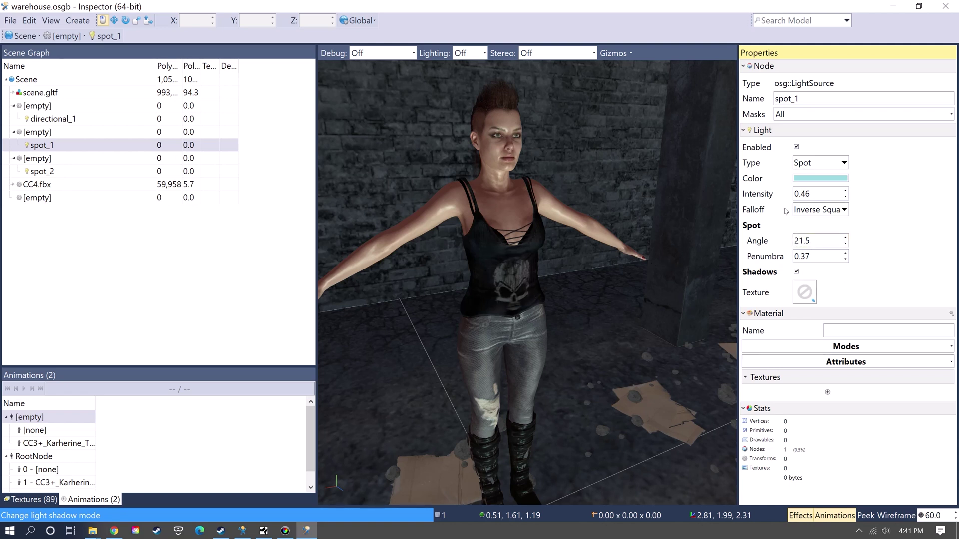
{"action": "left_click", "coordinate": [846, 191]}
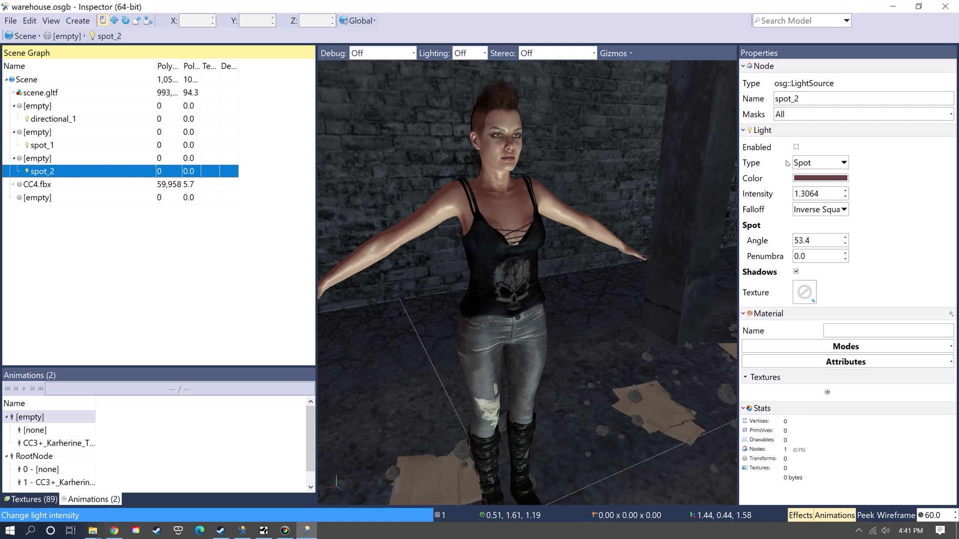
Enable spot_2, then focus and orbit the view around spot_1
{"action": "left_click", "coordinate": [796, 147]}
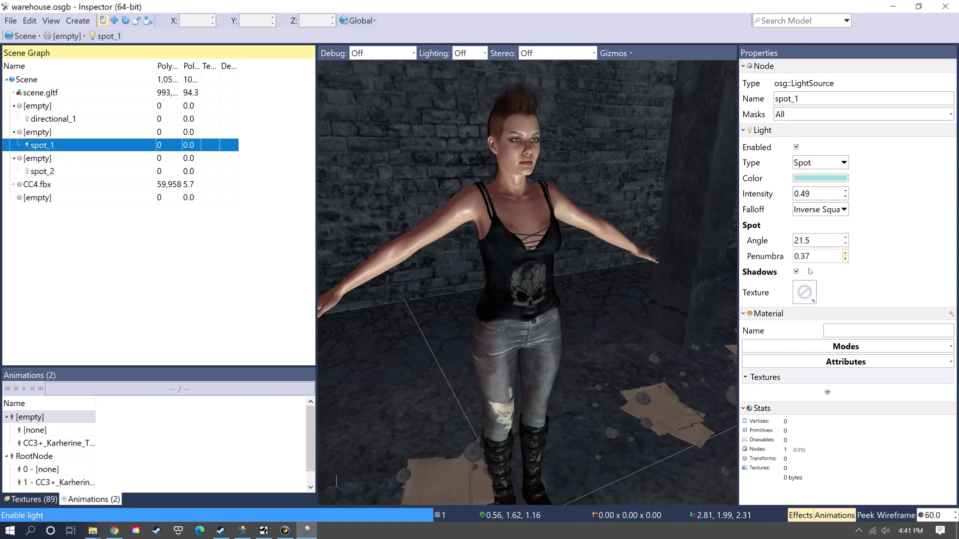
{"action": "scroll", "coordinate": [612, 370], "scroll_direction": "down", "scroll_amount": 3}
{"action": "double_click", "coordinate": [51, 145]}
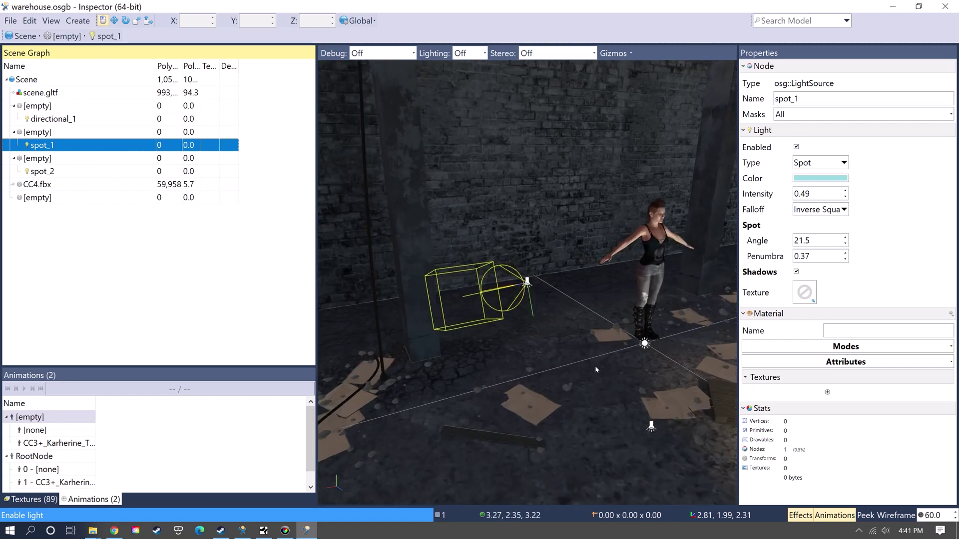
{"action": "left_click_drag", "start_coordinate": [595, 366], "coordinate": [333, 208]}
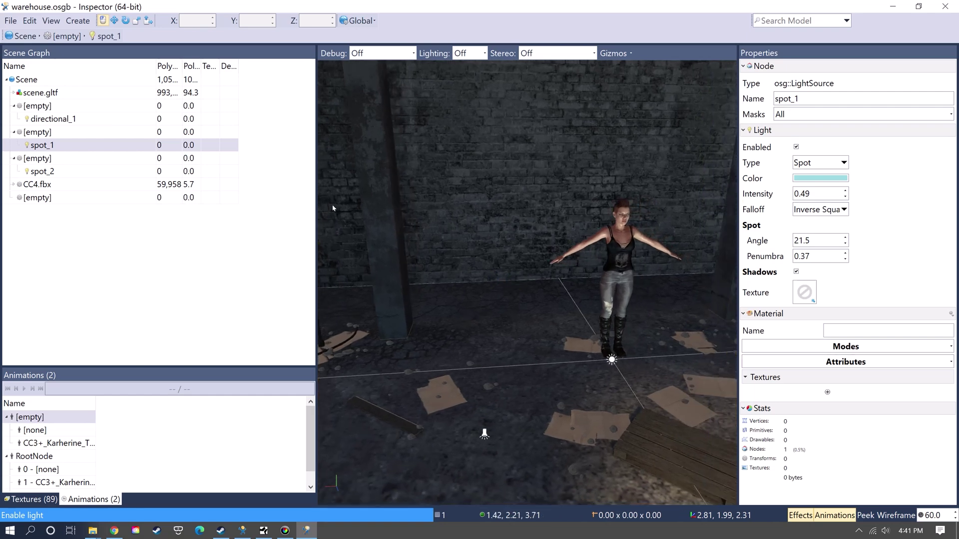
{"action": "double_click", "coordinate": [45, 119]}
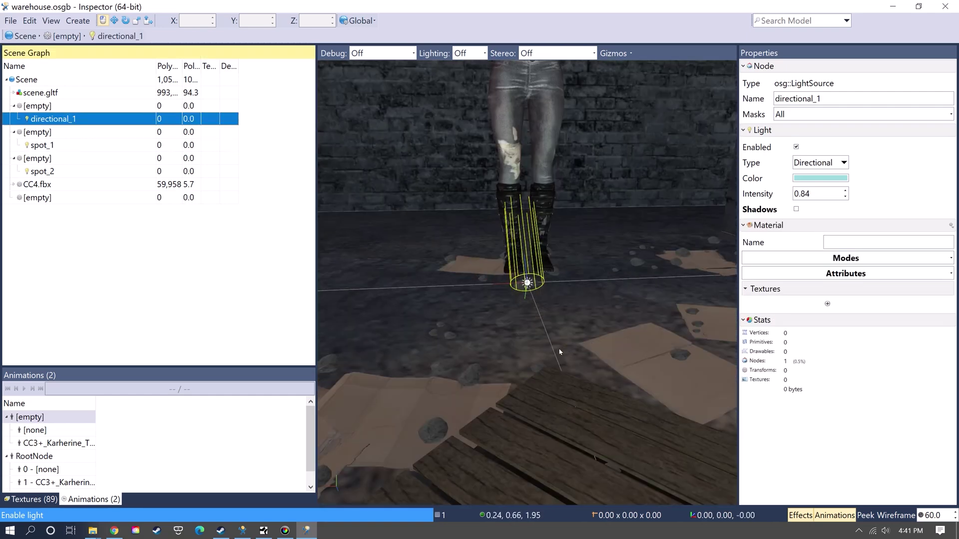
Tilt spot_2 to a shallower pitch of -45.959
{"action": "scroll", "coordinate": [559, 352], "scroll_direction": "down", "scroll_amount": 5}
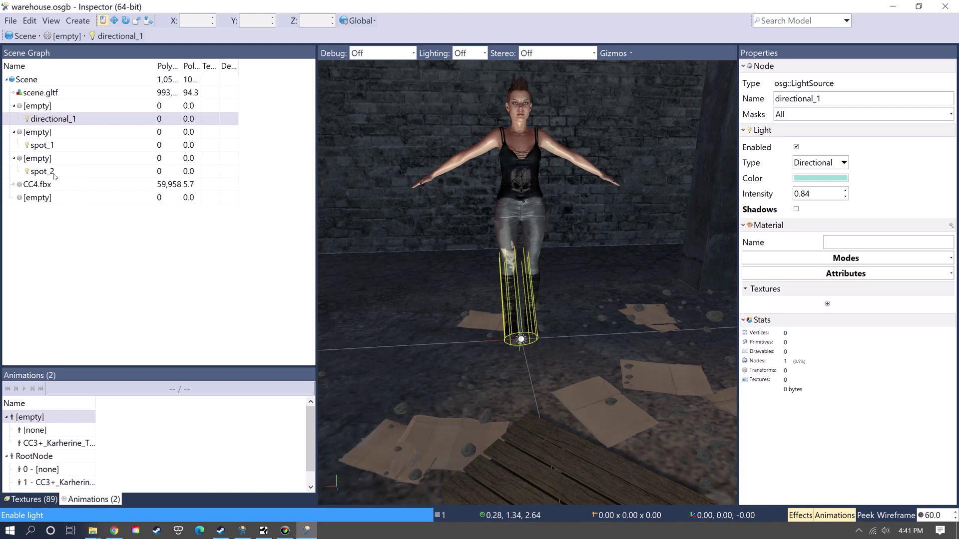
{"action": "double_click", "coordinate": [43, 172]}
{"action": "scroll", "coordinate": [538, 322], "scroll_direction": "down", "scroll_amount": 5}
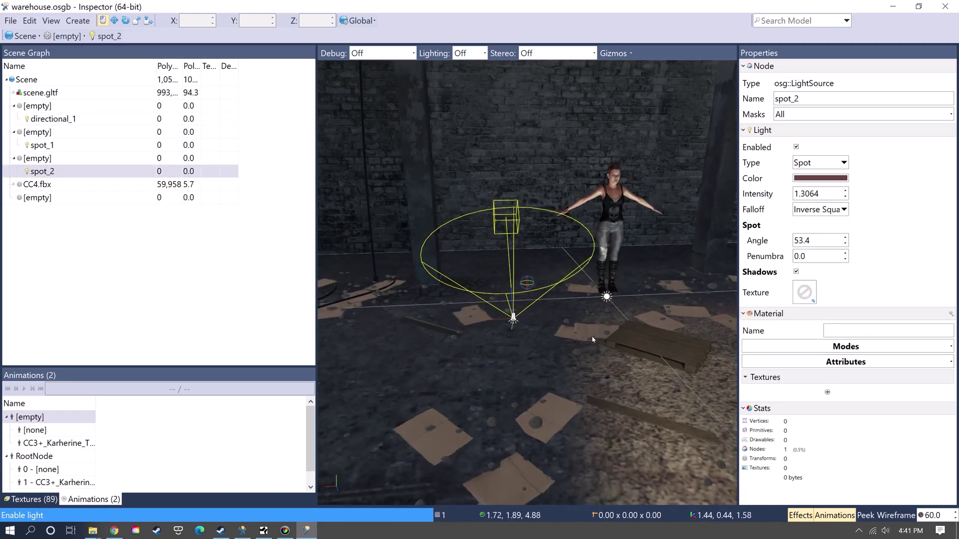
{"action": "left_click", "coordinate": [125, 20]}
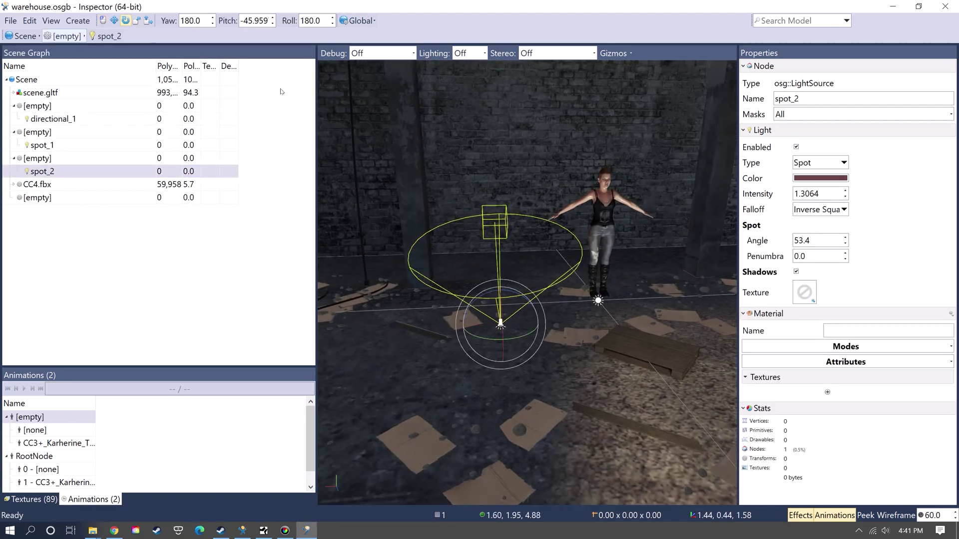
{"action": "left_click_drag", "start_coordinate": [505, 353], "coordinate": [519, 300]}
Move spot_2 along X to 1.02048, near the woman
{"action": "left_click", "coordinate": [114, 21]}
{"action": "left_click_drag", "start_coordinate": [467, 327], "coordinate": [543, 347]}
{"action": "scroll", "coordinate": [543, 347], "scroll_direction": "up", "scroll_amount": 3}
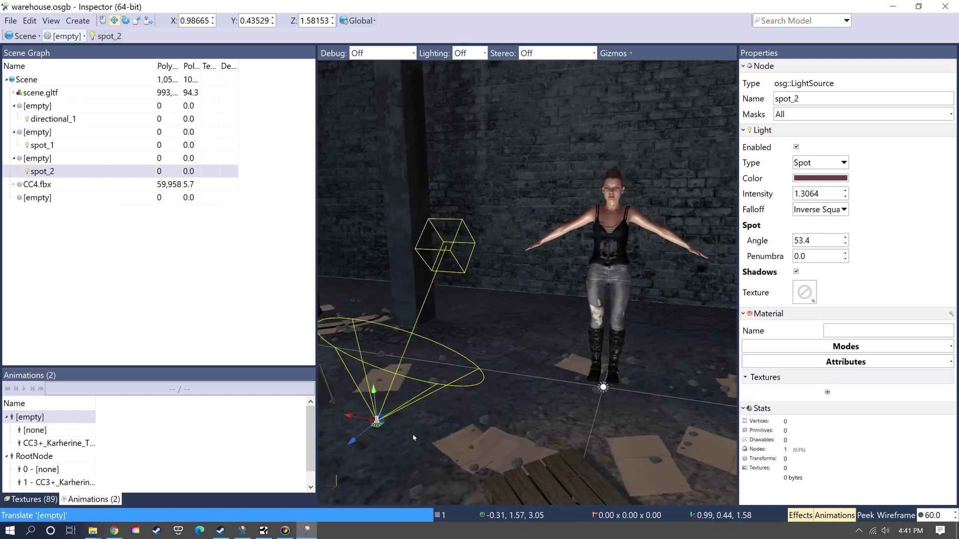
{"action": "middle_click_drag", "start_coordinate": [482, 360], "coordinate": [489, 407]}
{"action": "left_click_drag", "start_coordinate": [448, 406], "coordinate": [452, 405]}
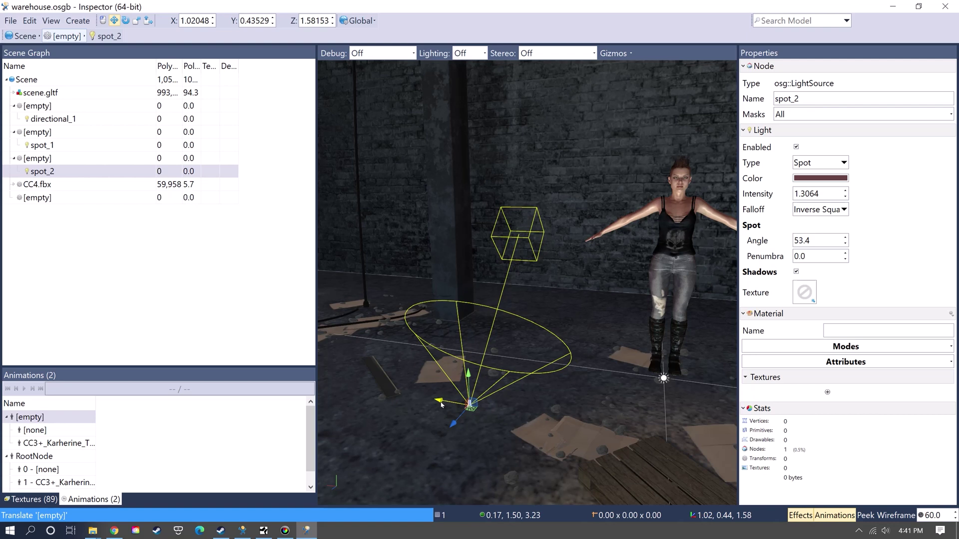
{"action": "middle_click_drag", "start_coordinate": [452, 406], "coordinate": [585, 432]}
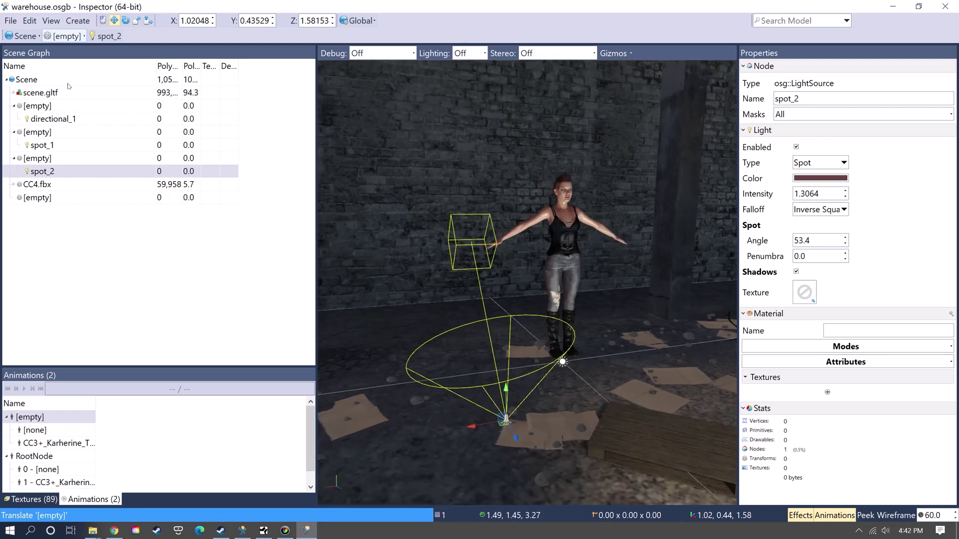
{"action": "left_click", "coordinate": [28, 80]}
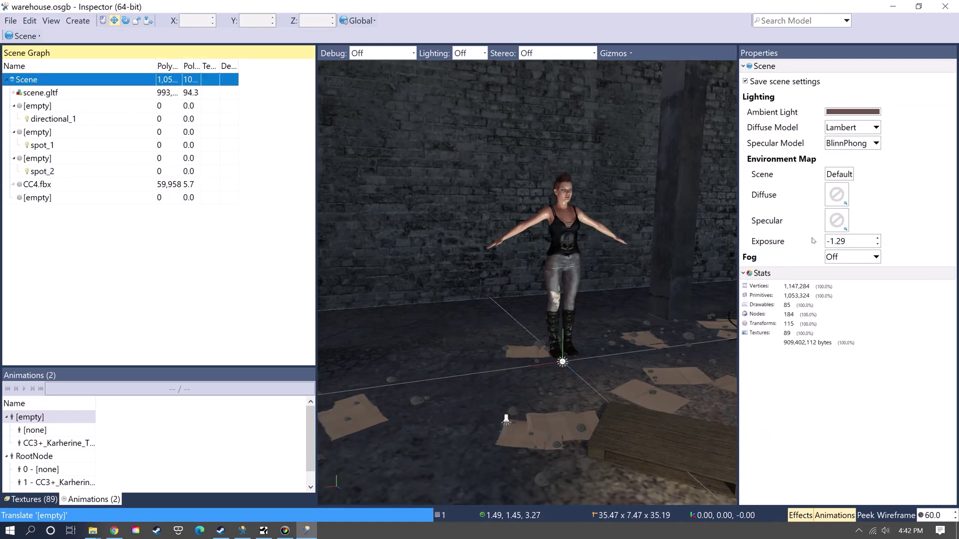
Darken the scene's ambient light colour
{"action": "left_click", "coordinate": [841, 113]}
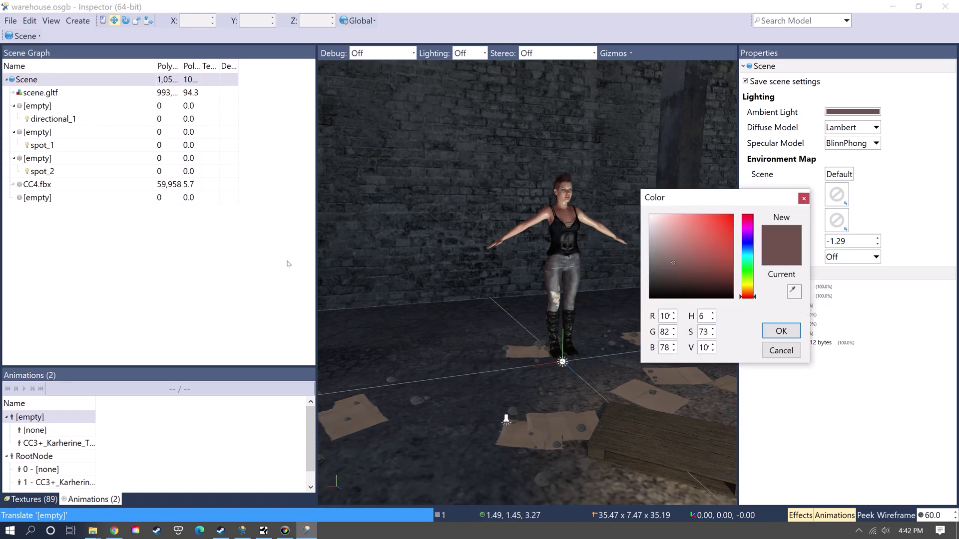
{"action": "left_click", "coordinate": [676, 244]}
{"action": "left_click_drag", "start_coordinate": [676, 245], "coordinate": [674, 261]}
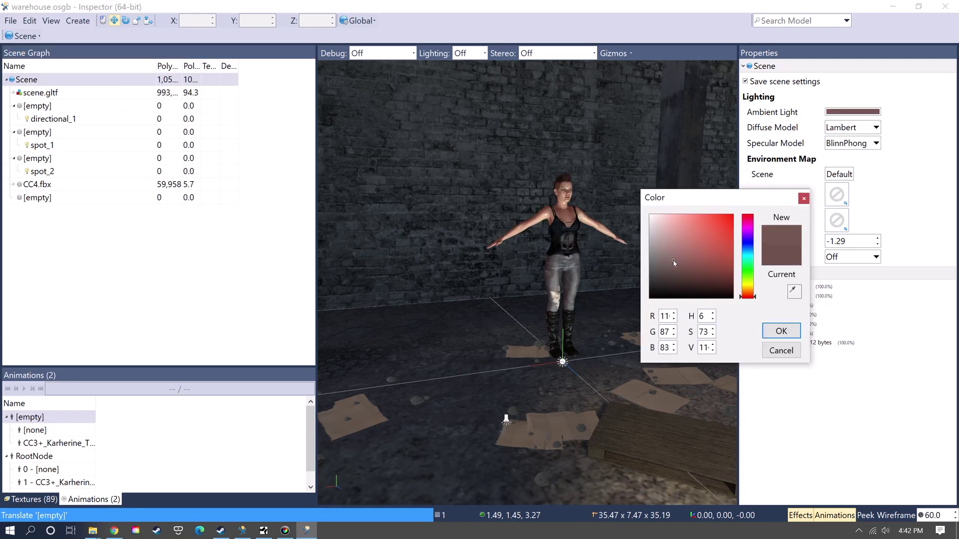
{"action": "left_click", "coordinate": [771, 352]}
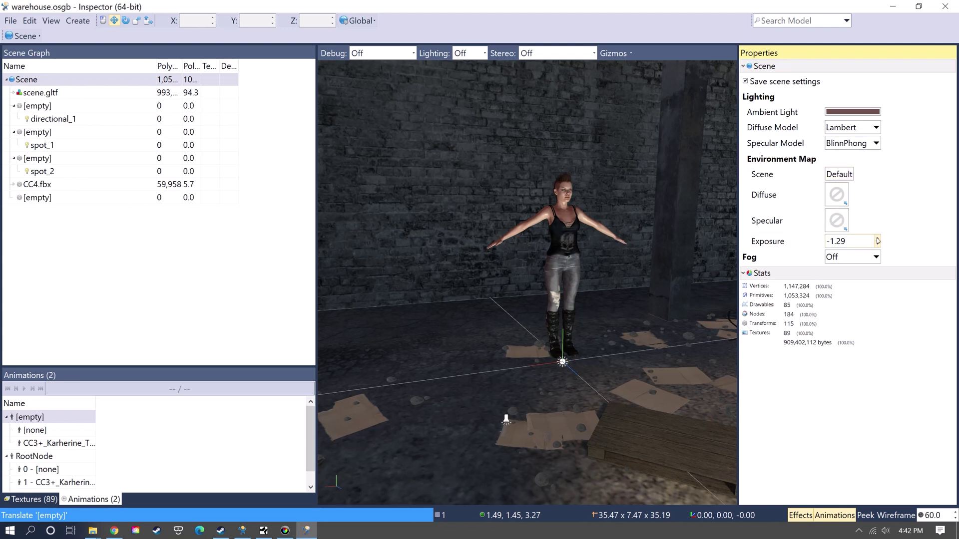
Lower the environment exposure to -2.47
{"action": "left_click_drag", "start_coordinate": [877, 244], "coordinate": [893, 295]}
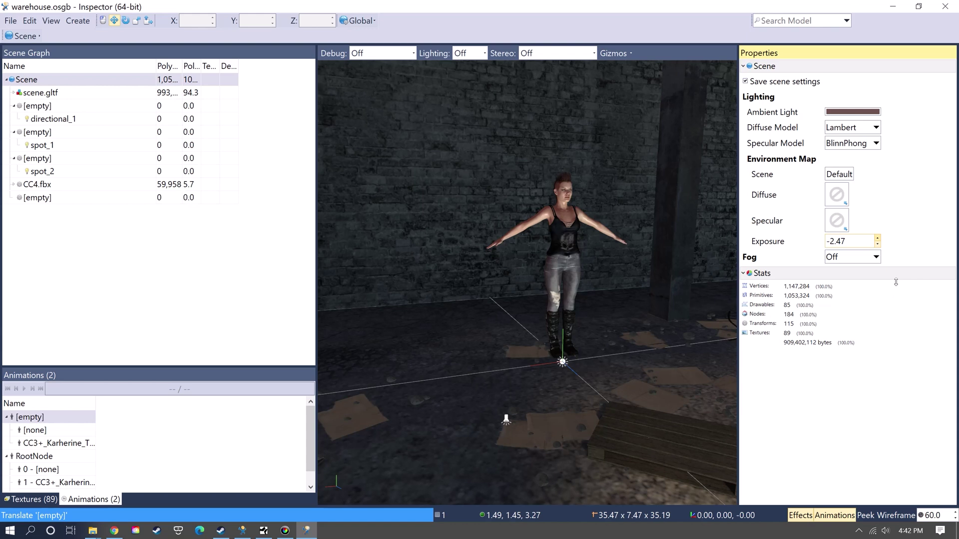
{"action": "left_click_drag", "start_coordinate": [895, 282], "coordinate": [894, 280]}
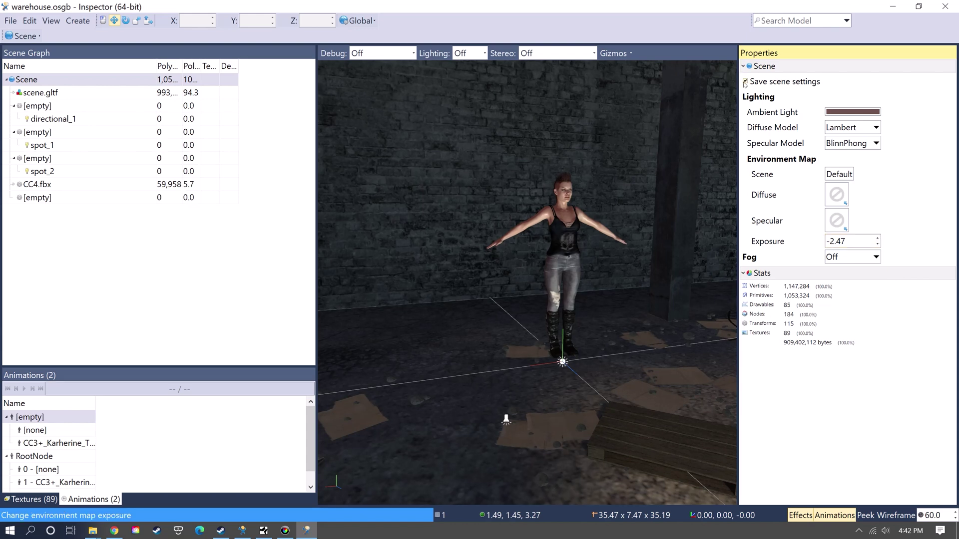
{"action": "scroll", "coordinate": [607, 265], "scroll_direction": "up", "scroll_amount": 2}
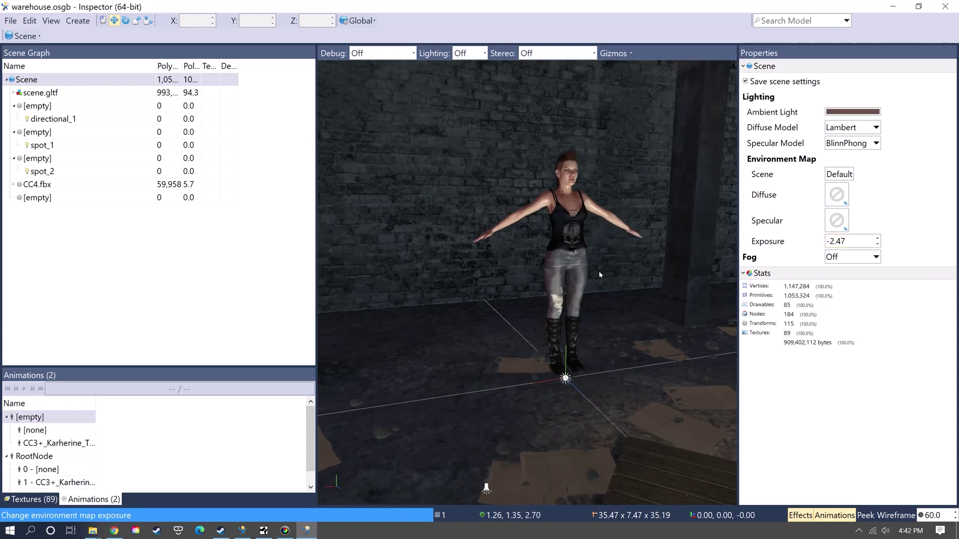
{"action": "left_click_drag", "start_coordinate": [599, 274], "coordinate": [380, 310]}
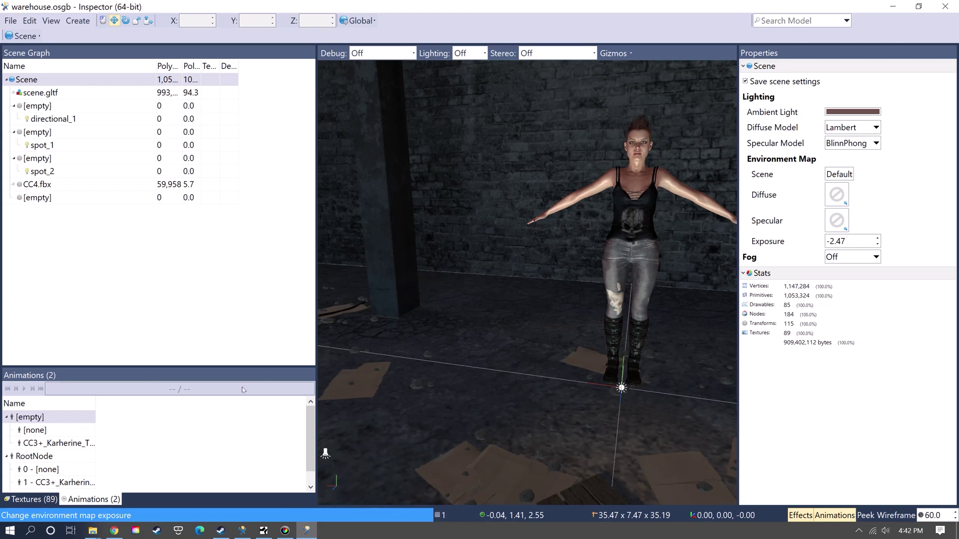
{"action": "scroll", "coordinate": [309, 427], "scroll_direction": "down", "scroll_amount": 1}
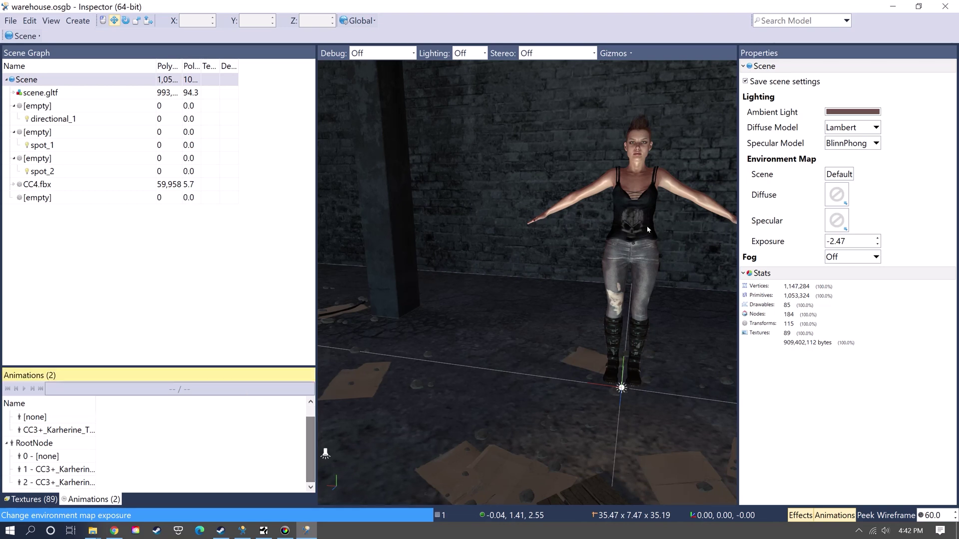
{"action": "left_click_drag", "start_coordinate": [379, 319], "coordinate": [325, 383]}
Play the avatar's first animation and pause it at 6.9 seconds
{"action": "left_click", "coordinate": [59, 470]}
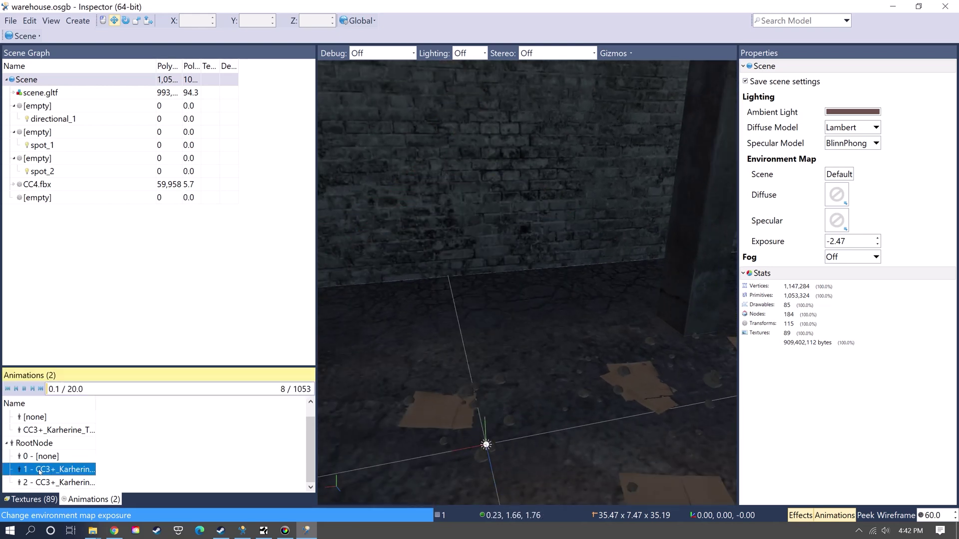
{"action": "left_click", "coordinate": [481, 261]}
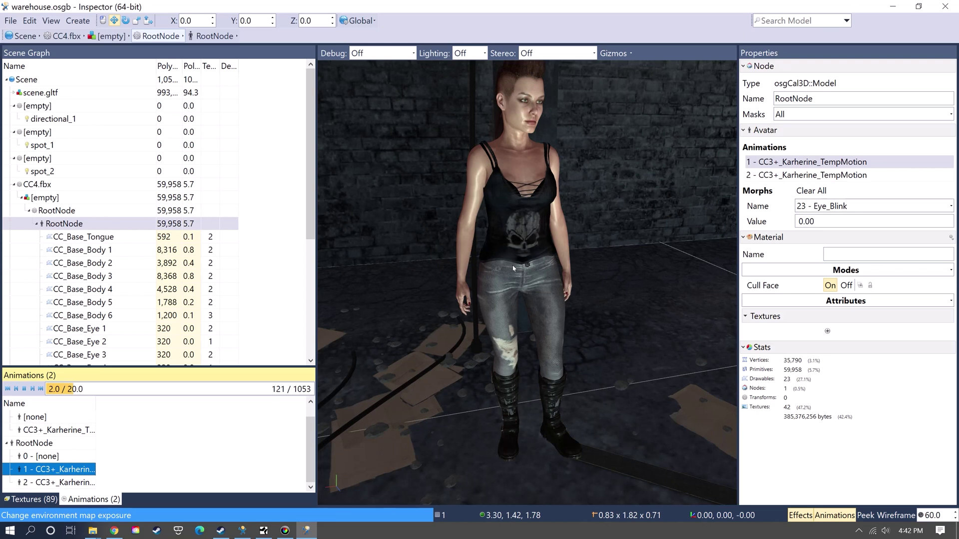
{"action": "left_click", "coordinate": [26, 389]}
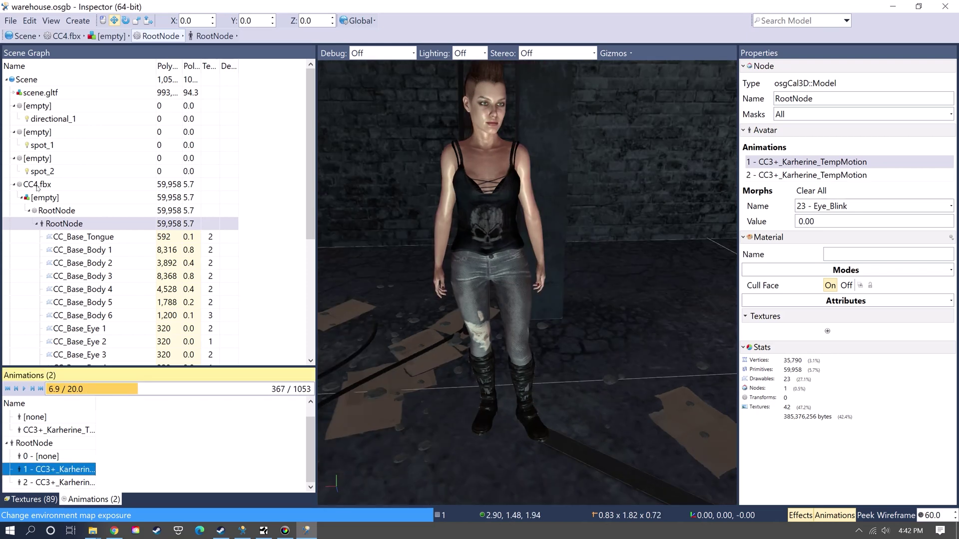
{"action": "left_click", "coordinate": [37, 186]}
{"action": "left_click", "coordinate": [14, 185]}
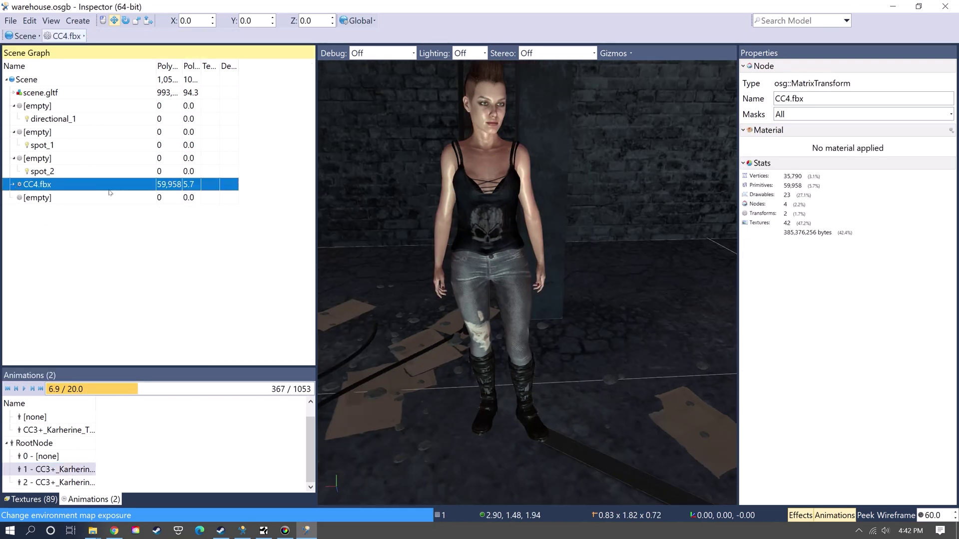
Delete the CC4.fbx avatar node, then save the lit scene, replacing the existing warehouse.osgb
{"action": "right_click", "coordinate": [43, 186]}
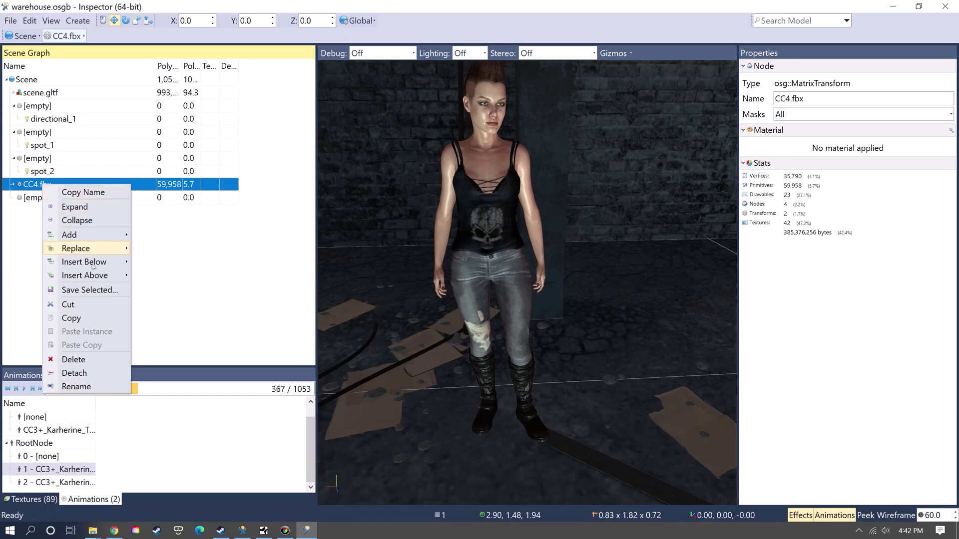
{"action": "left_click", "coordinate": [94, 359]}
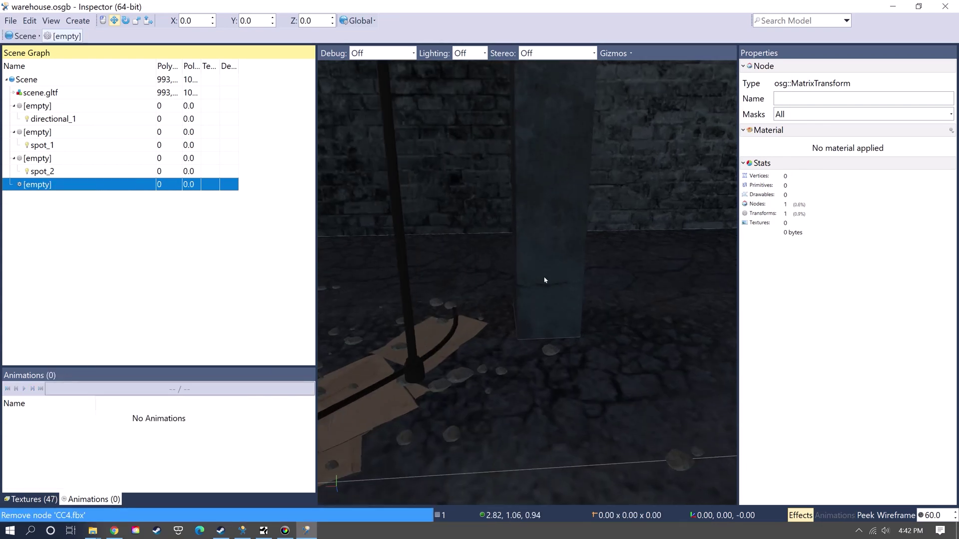
{"action": "left_click", "coordinate": [11, 21]}
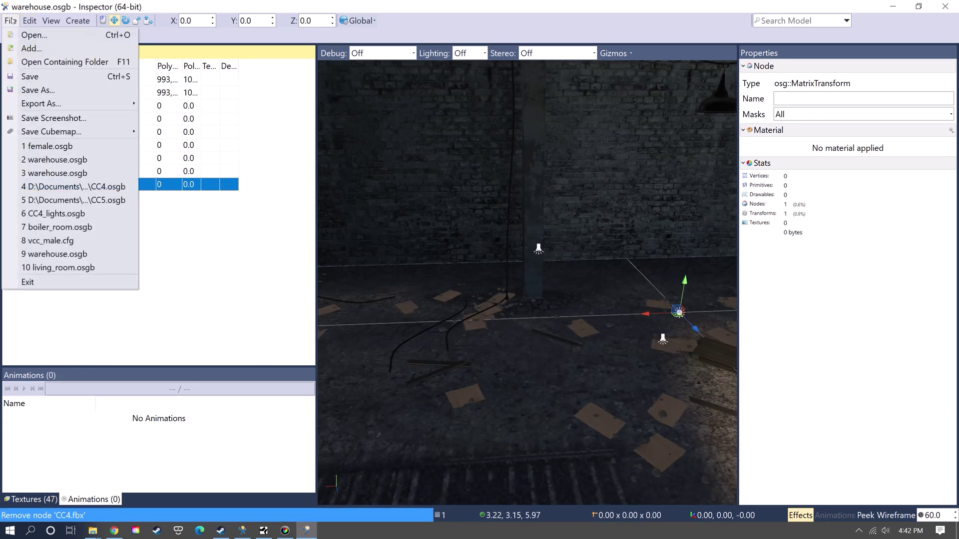
{"action": "left_click", "coordinate": [30, 90]}
{"action": "left_click", "coordinate": [610, 187]}
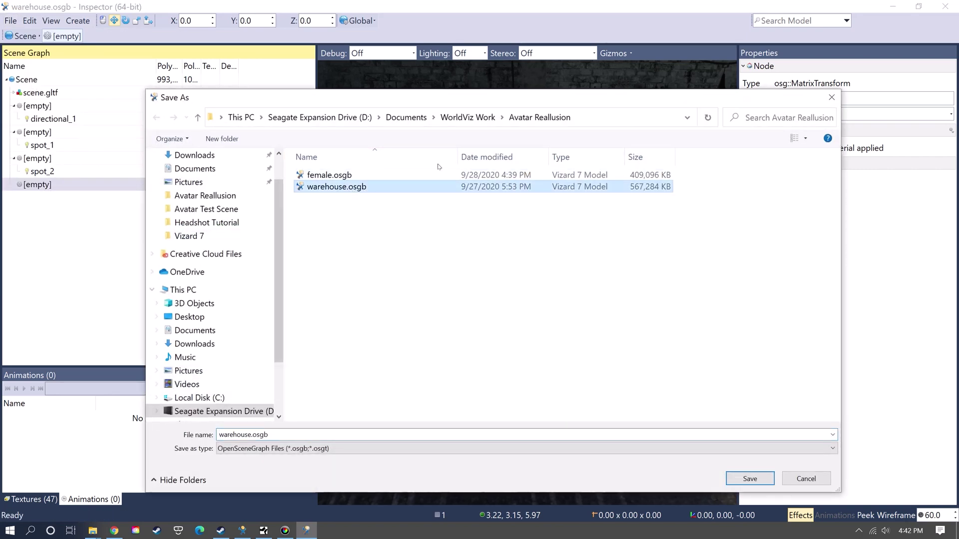
{"action": "left_click", "coordinate": [750, 479]}
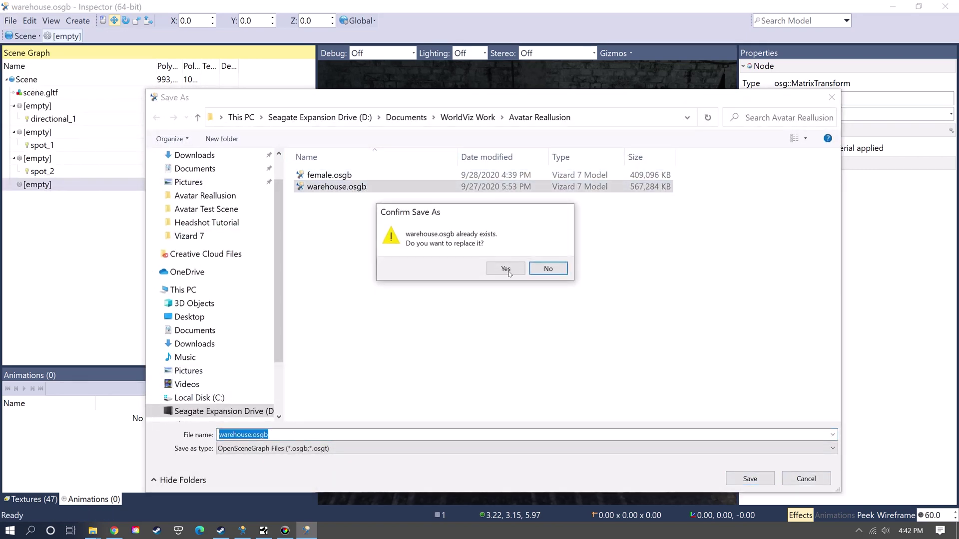
{"action": "left_click", "coordinate": [505, 269]}
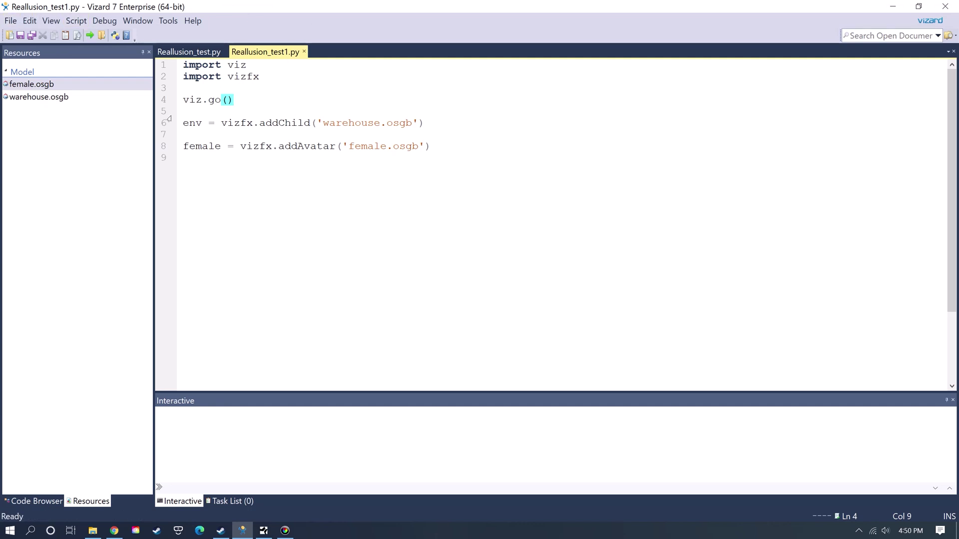
Bring up Save As for Reallusion_test1.py, then cancel without saving
{"action": "right_click", "coordinate": [264, 51]}
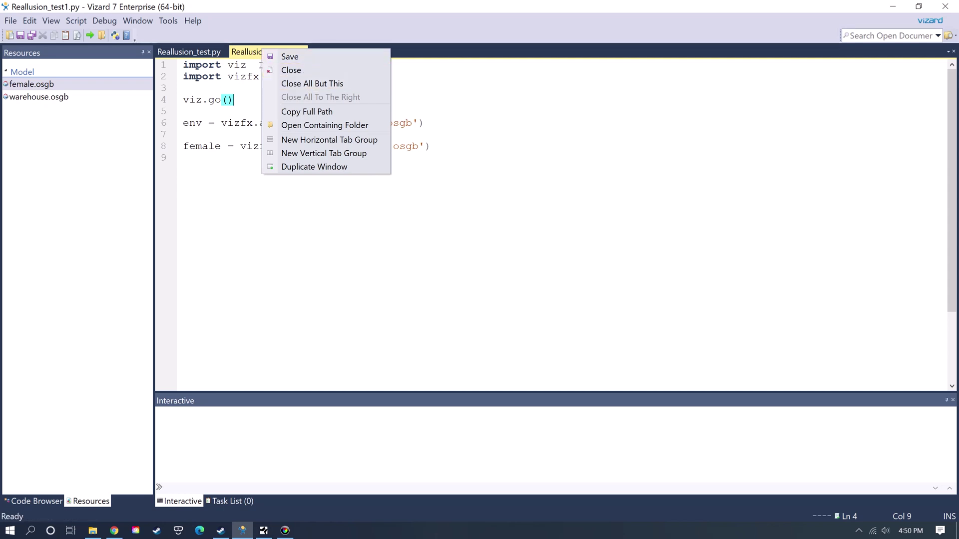
{"action": "left_click", "coordinate": [10, 21]}
{"action": "left_click", "coordinate": [11, 20]}
{"action": "left_click", "coordinate": [11, 21]}
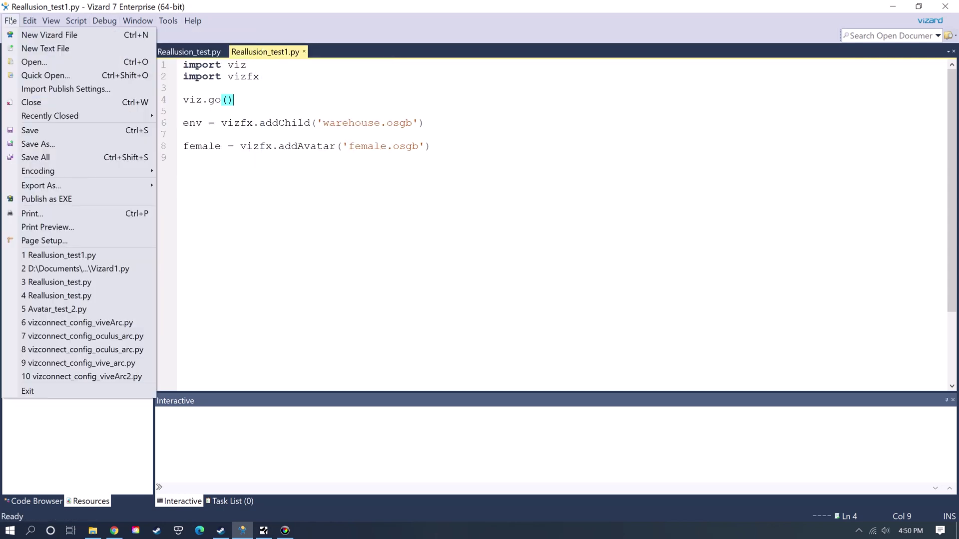
{"action": "left_click", "coordinate": [35, 144]}
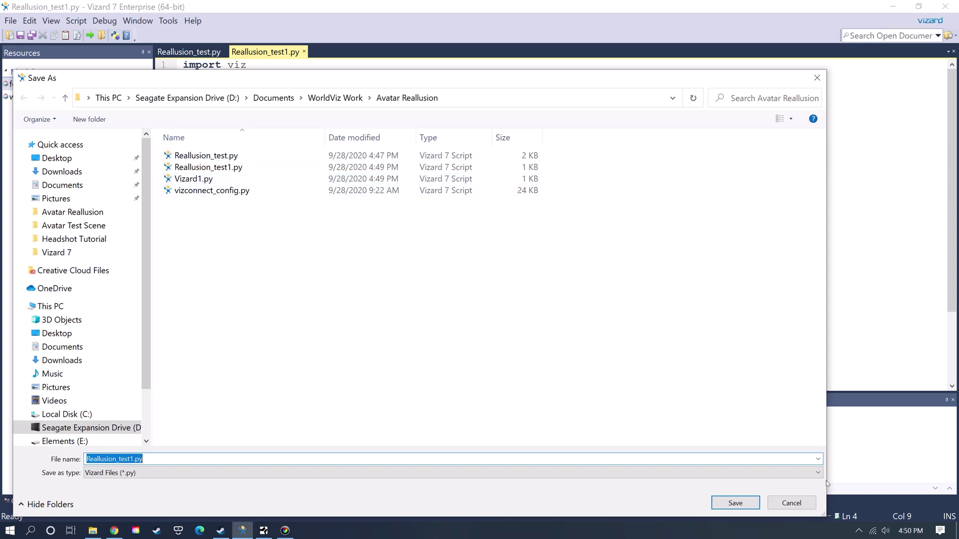
{"action": "left_click", "coordinate": [791, 503]}
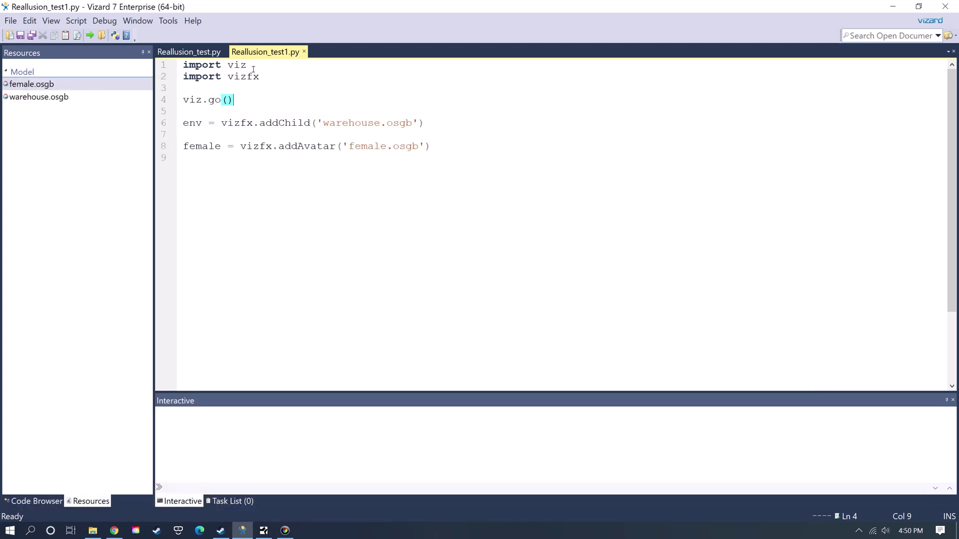
Highlight the import viz line, the viz.go() call, and the warehouse and avatar loading lines
{"action": "left_click", "coordinate": [182, 65]}
{"action": "left_click_drag", "start_coordinate": [183, 65], "coordinate": [261, 75]}
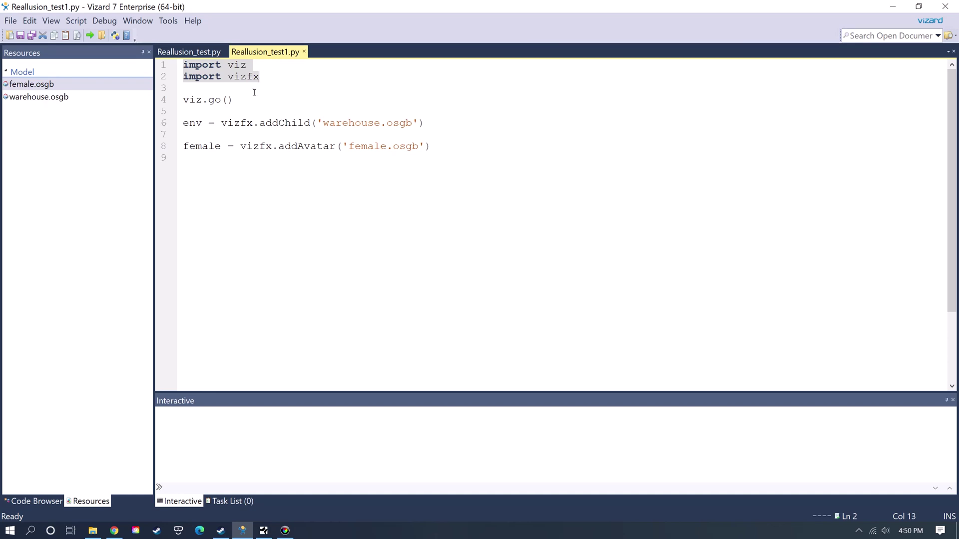
{"action": "left_click_drag", "start_coordinate": [234, 99], "coordinate": [187, 101]}
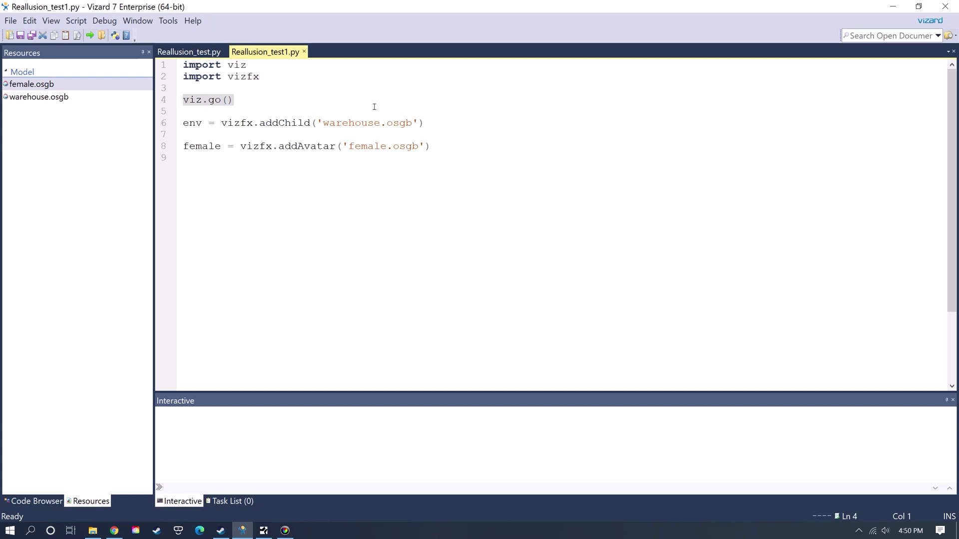
{"action": "left_click_drag", "start_coordinate": [184, 123], "coordinate": [435, 155]}
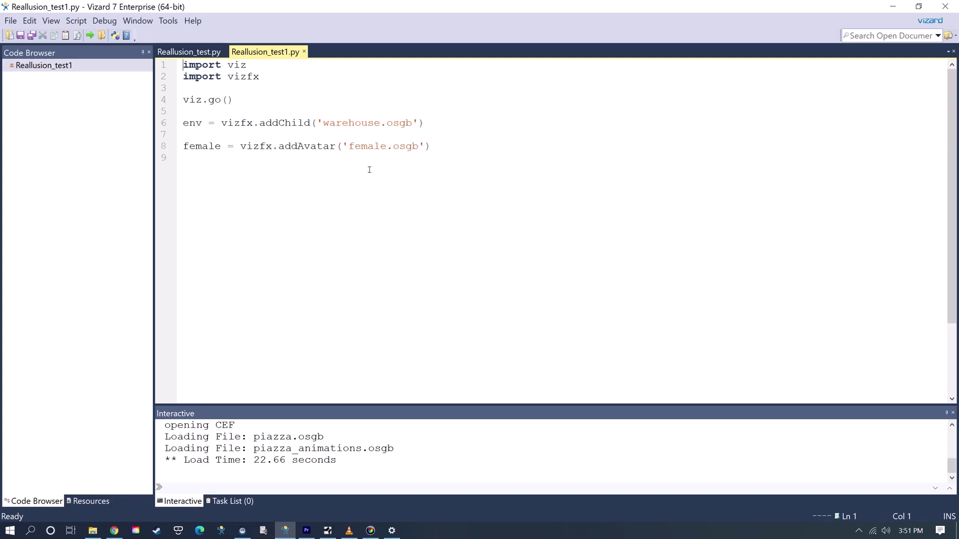
Switch to Reallusion_test.py, highlight the vizconnect.go line 8, and place the cursor on empty line 7
{"action": "left_click", "coordinate": [189, 52]}
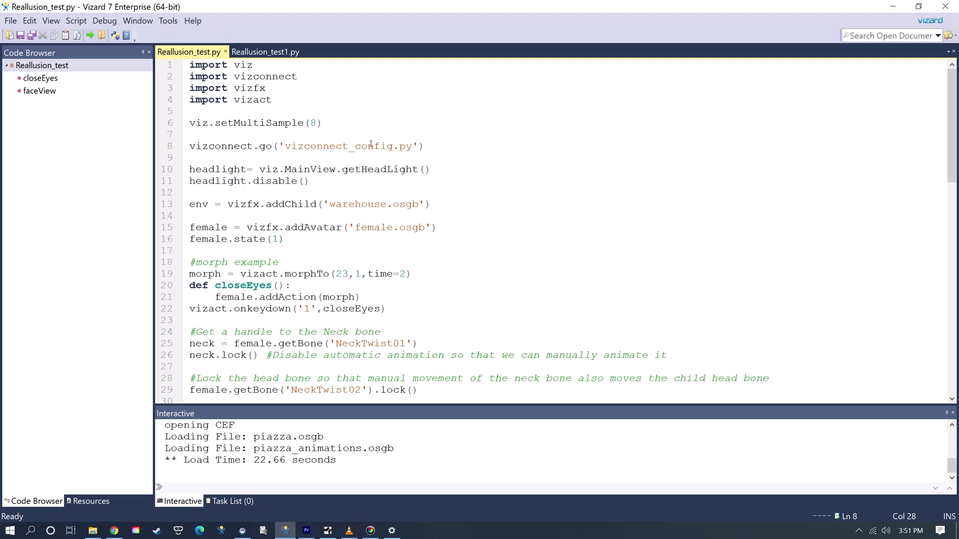
{"action": "left_click_drag", "start_coordinate": [425, 152], "coordinate": [194, 148]}
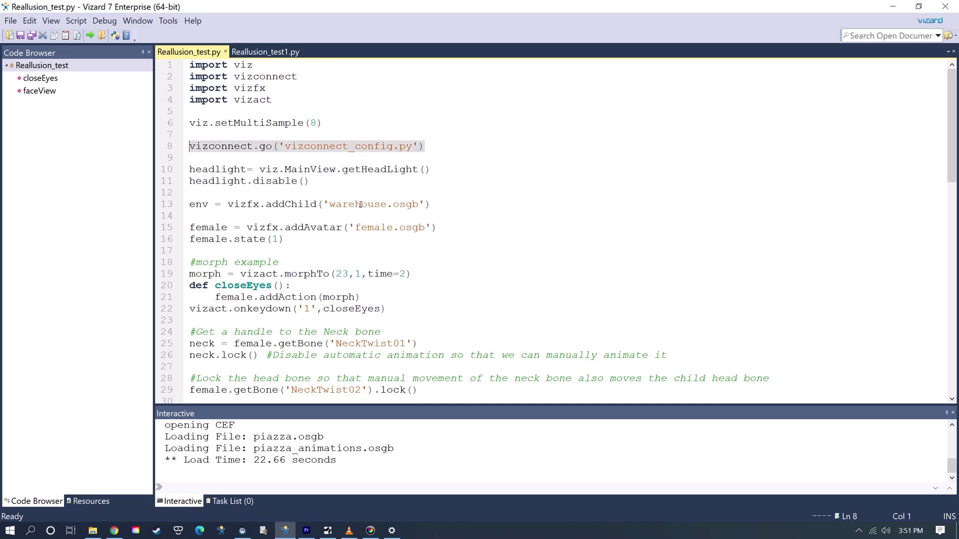
{"action": "left_click", "coordinate": [331, 138]}
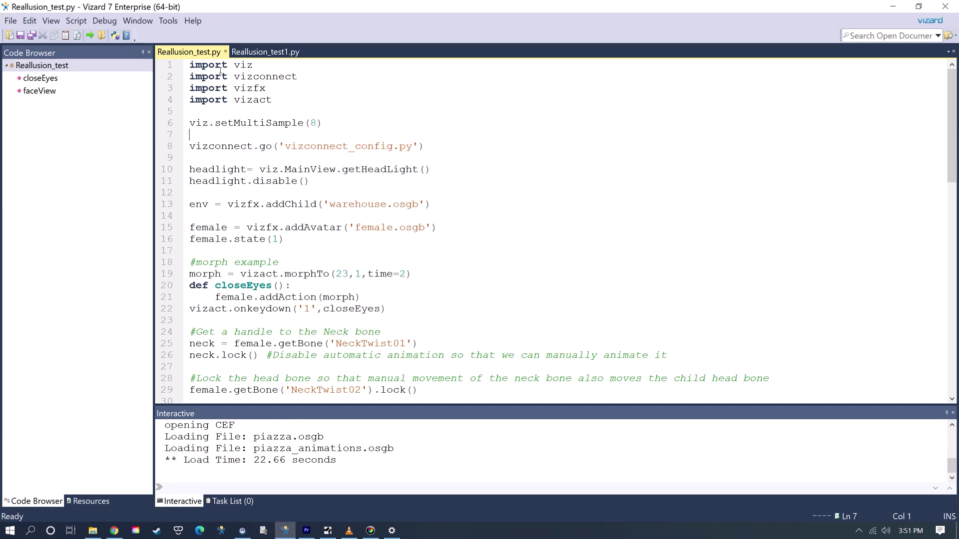
{"action": "left_click", "coordinate": [169, 22]}
{"action": "left_click", "coordinate": [192, 113]}
{"action": "left_click", "coordinate": [574, 297]}
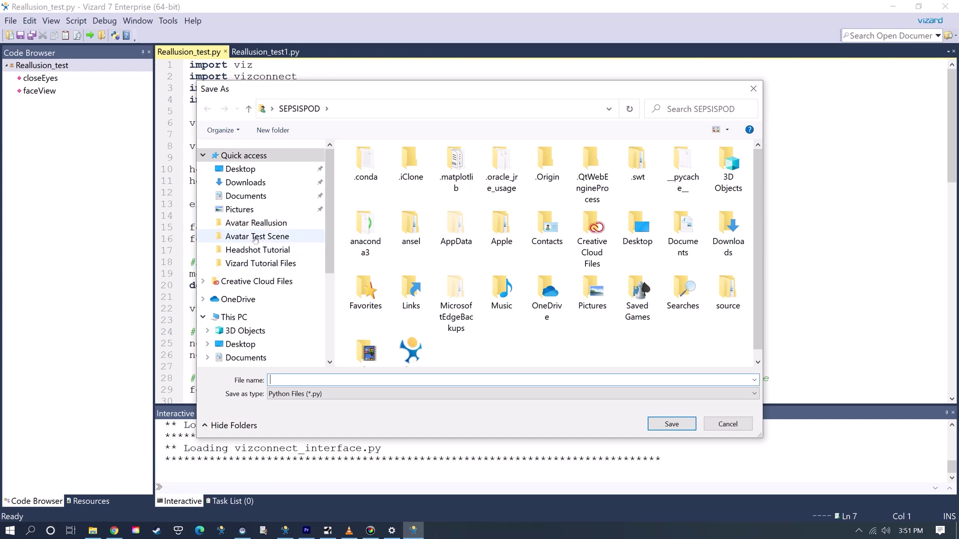
{"action": "left_click", "coordinate": [256, 222]}
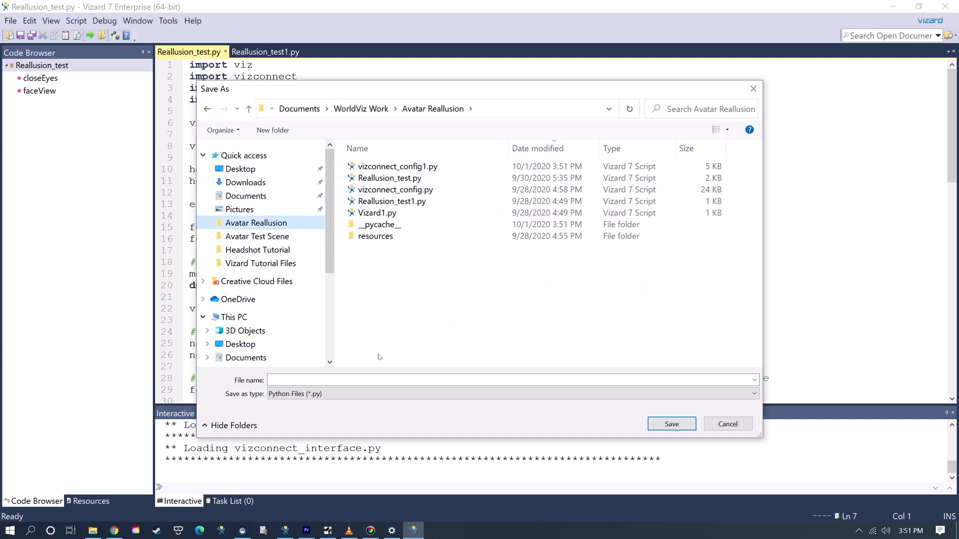
{"action": "left_click", "coordinate": [406, 188]}
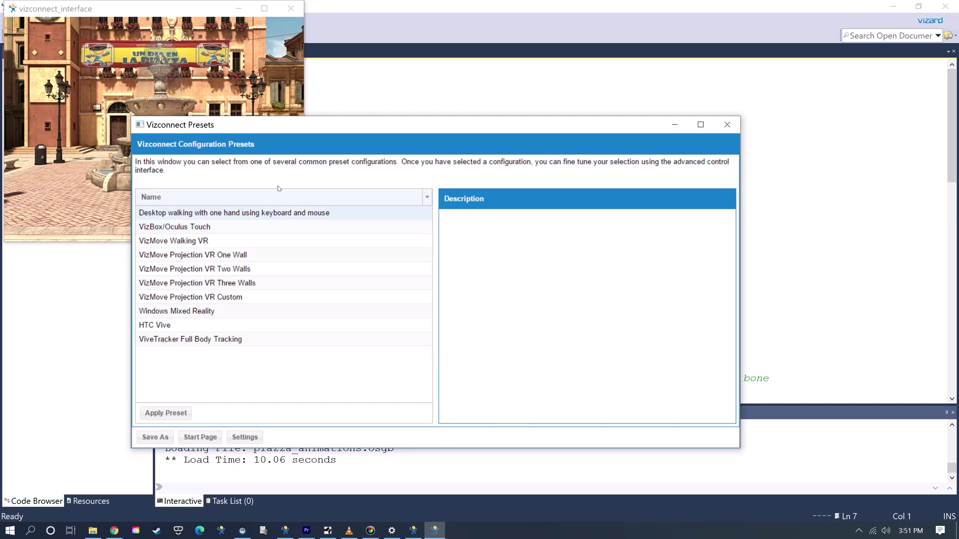
{"action": "left_click", "coordinate": [258, 326]}
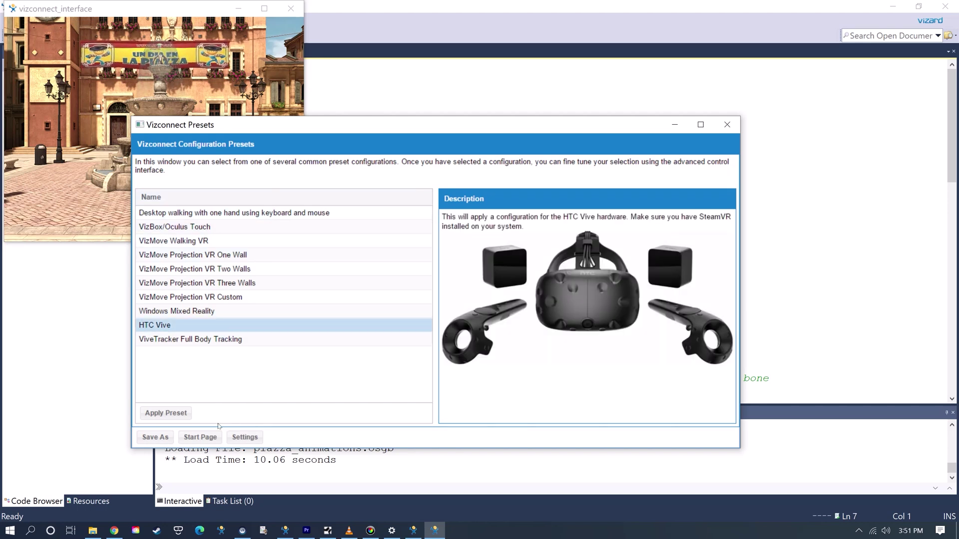
{"action": "left_click", "coordinate": [200, 437]}
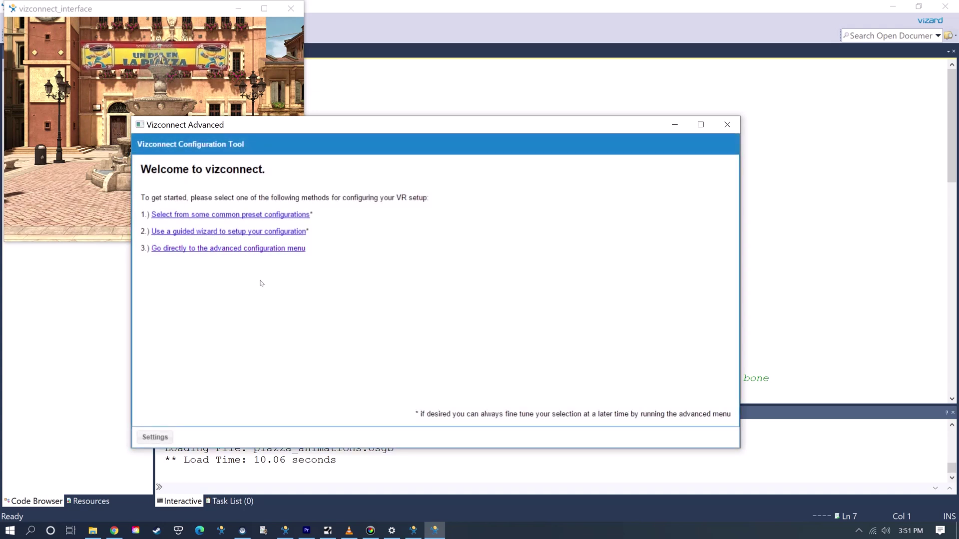
{"action": "scroll", "coordinate": [389, 227], "scroll_direction": "down", "scroll_amount": 10}
{"action": "left_click", "coordinate": [349, 223]}
{"action": "left_click", "coordinate": [336, 237]}
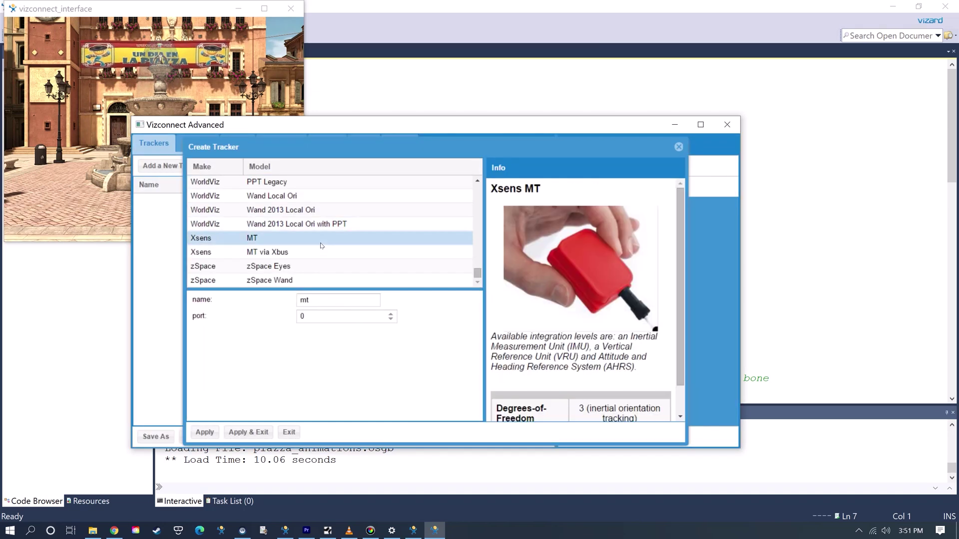
{"action": "left_click", "coordinate": [296, 256]}
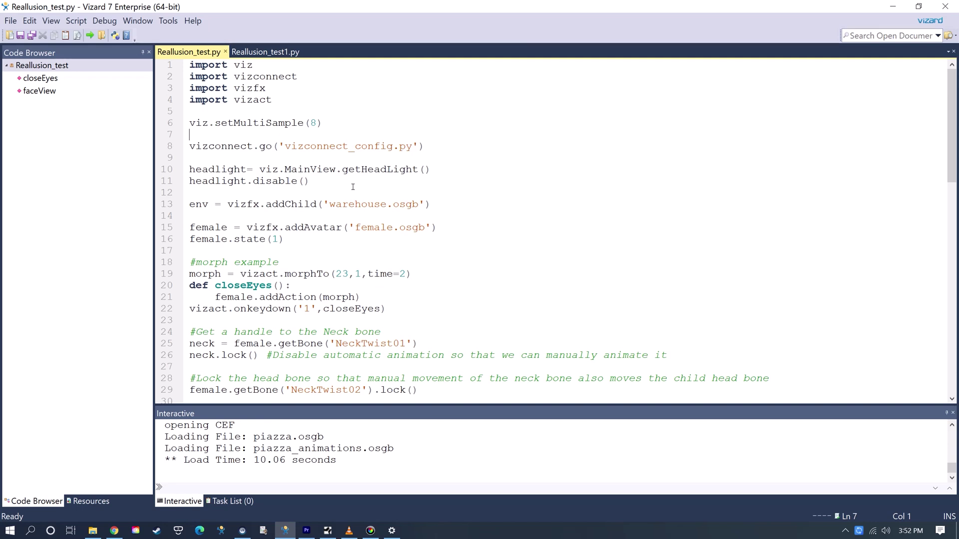
{"action": "left_click_drag", "start_coordinate": [190, 262], "coordinate": [385, 309]}
{"action": "scroll", "coordinate": [385, 309], "scroll_direction": "down", "scroll_amount": 2}
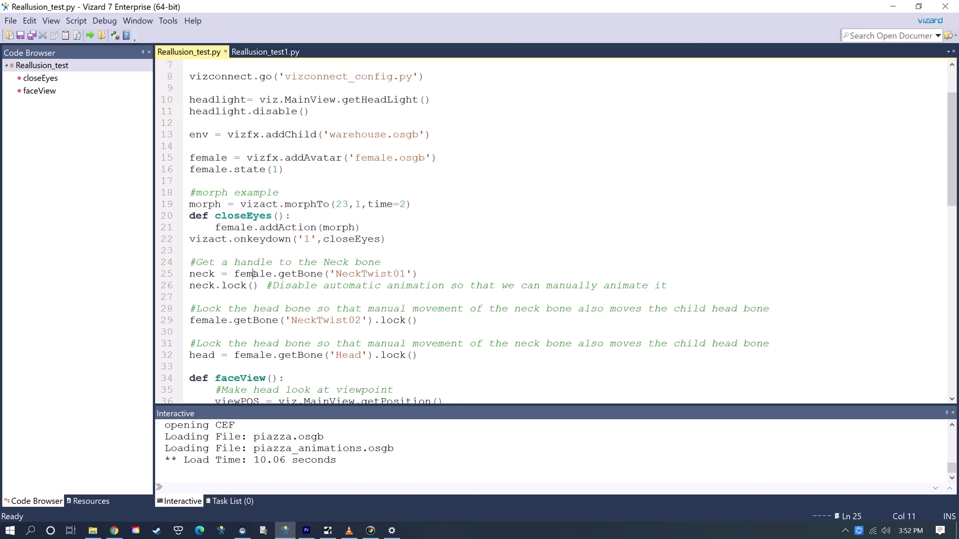
{"action": "scroll", "coordinate": [275, 290], "scroll_direction": "down", "scroll_amount": 1}
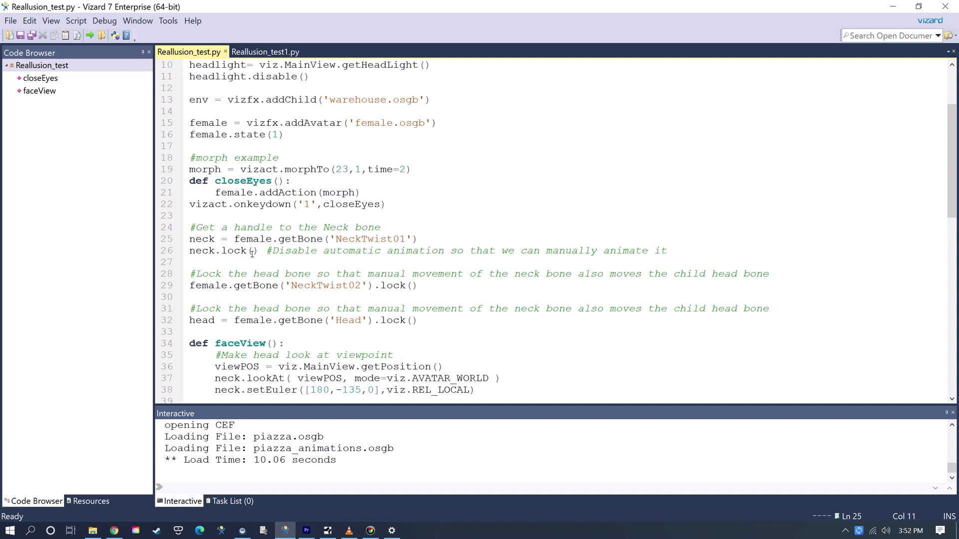
{"action": "scroll", "coordinate": [302, 267], "scroll_direction": "down", "scroll_amount": 1}
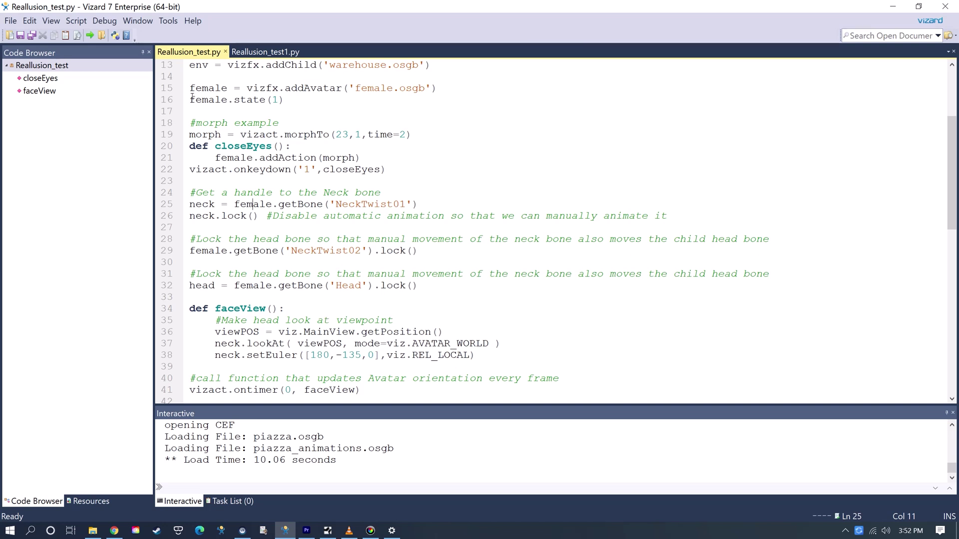
Run the Reallusion_test.py script from the toolbar
{"action": "left_click", "coordinate": [91, 36]}
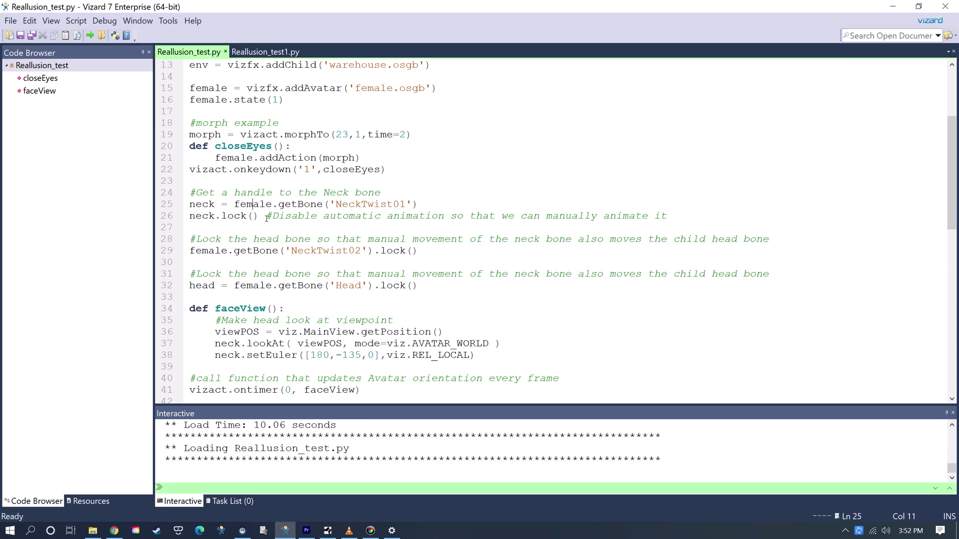